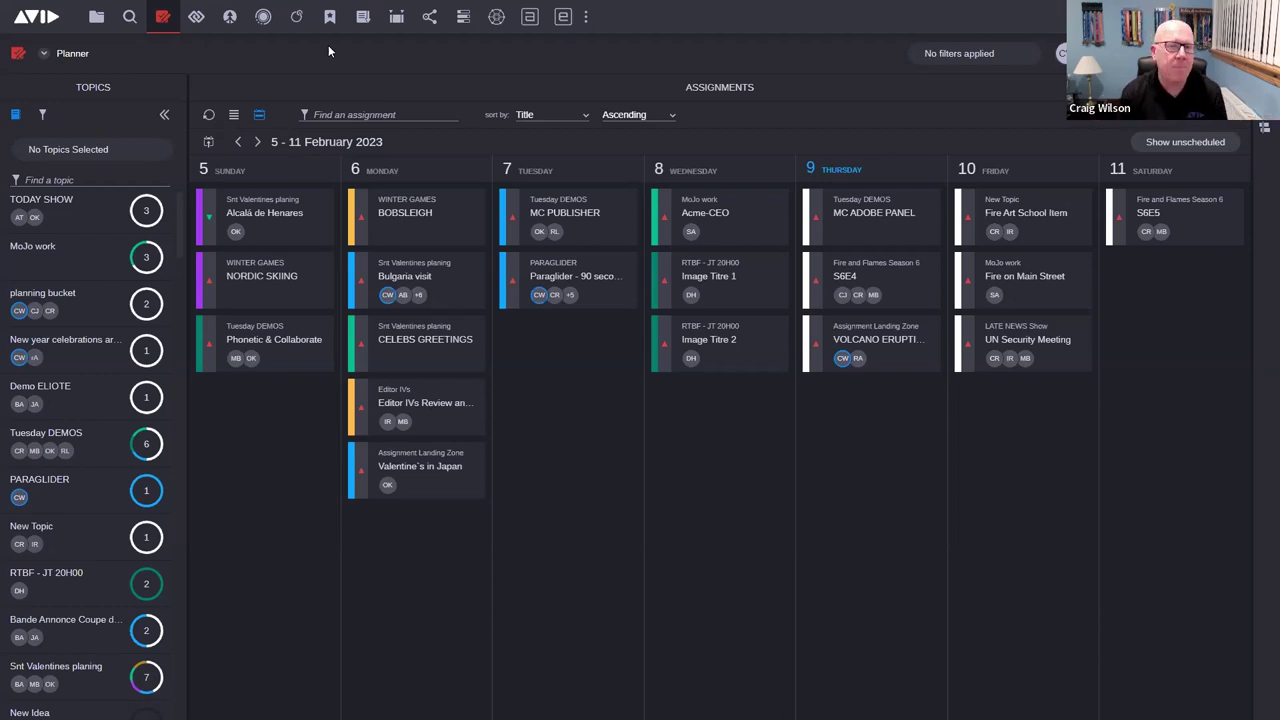
Browse to PROD-ENGINE > Projects > 00_MEDIA > 01_DRONE SHOTS > BULGARIA AERIALS and its four clips.
{"action": "left_click", "coordinate": [99, 24]}
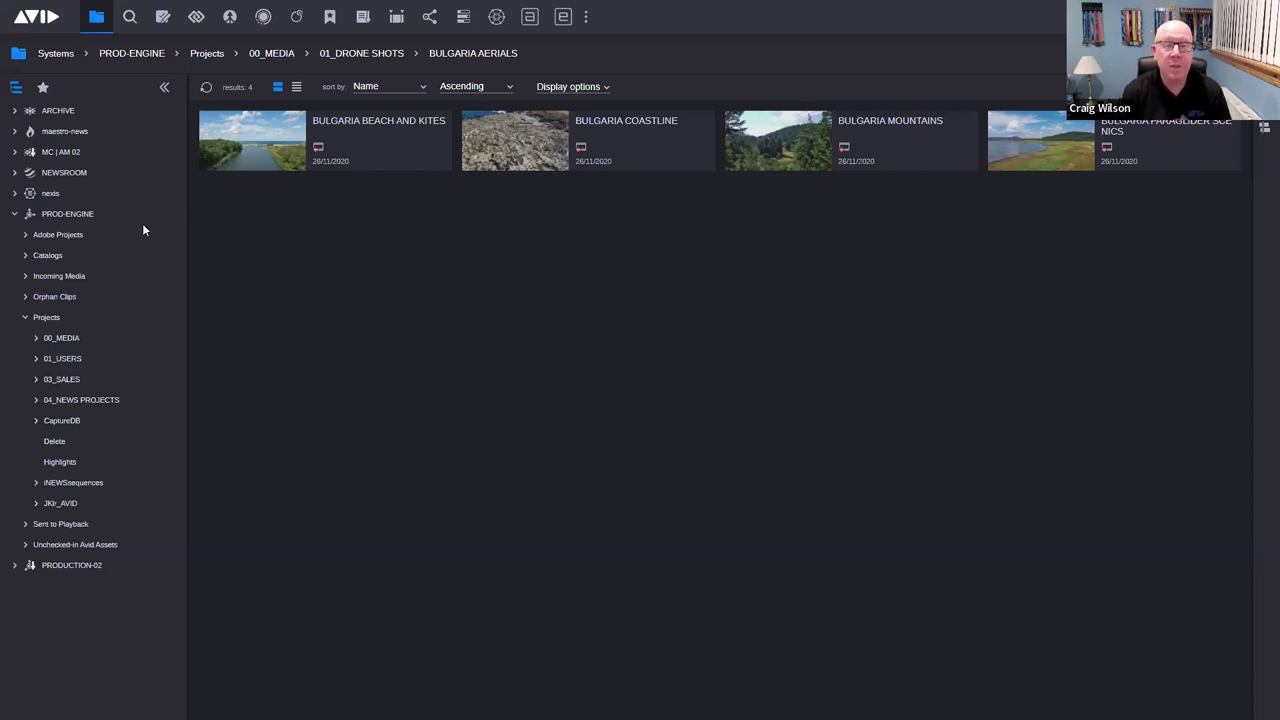
View the metadata search results, then bring up the Ingest app's empty 0-byte queue.
{"action": "left_click", "coordinate": [129, 18]}
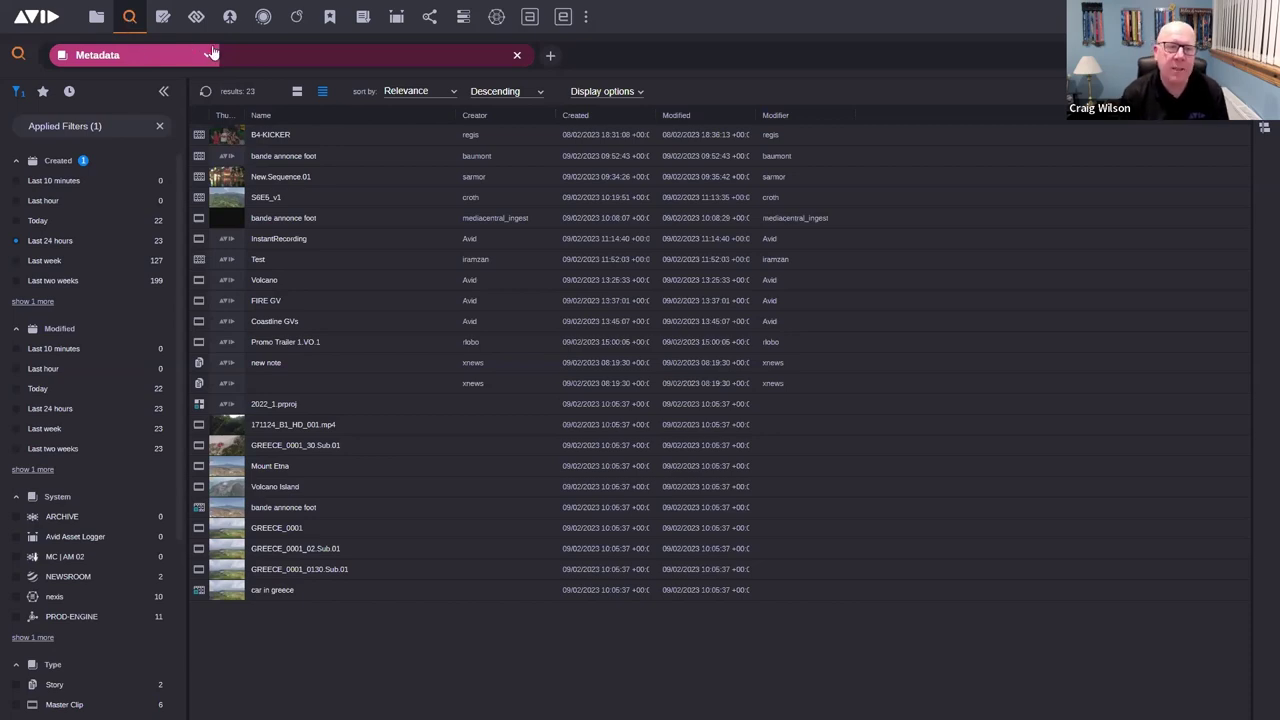
{"action": "left_click", "coordinate": [230, 20]}
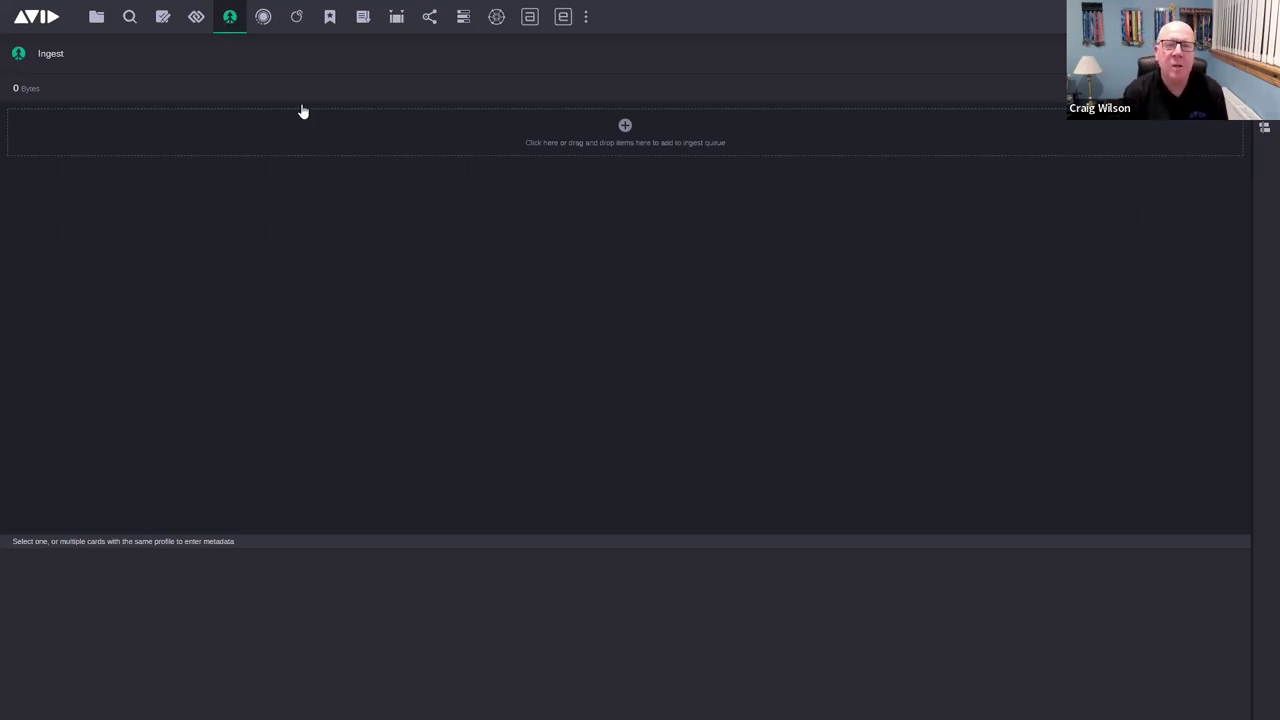
Pass through Publisher's Imported Files to reach the 10 PM SHOW rundown with VOLCANO PLACEHOLDER1.
{"action": "left_click", "coordinate": [428, 20]}
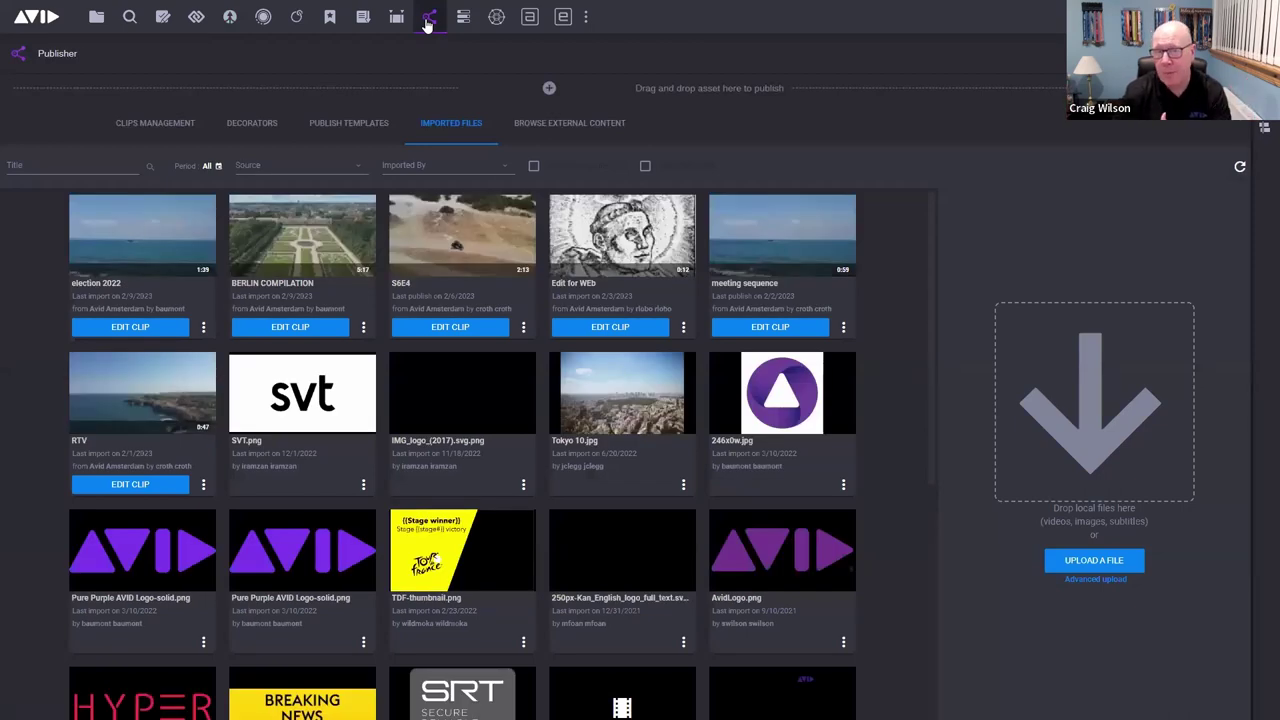
{"action": "left_click", "coordinate": [362, 17]}
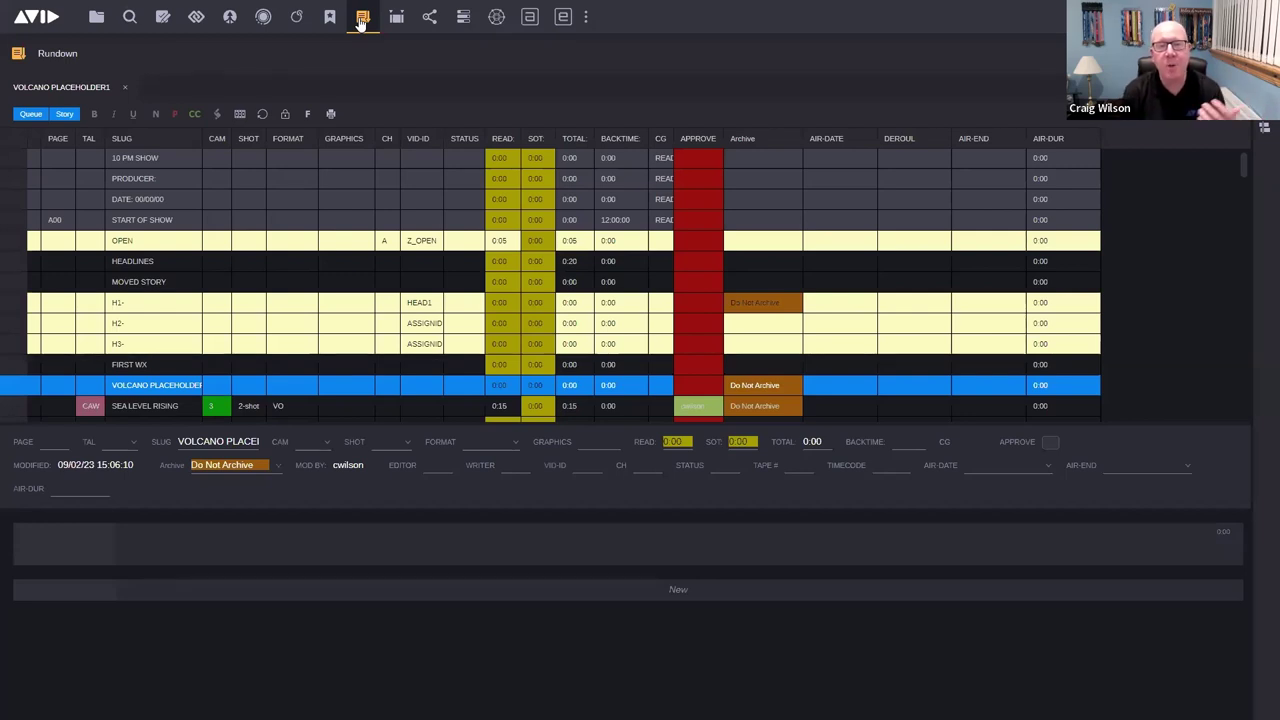
Select the HEADLINES story, then bring up the 9 February 2023 channel recording schedule.
{"action": "left_click", "coordinate": [15, 263]}
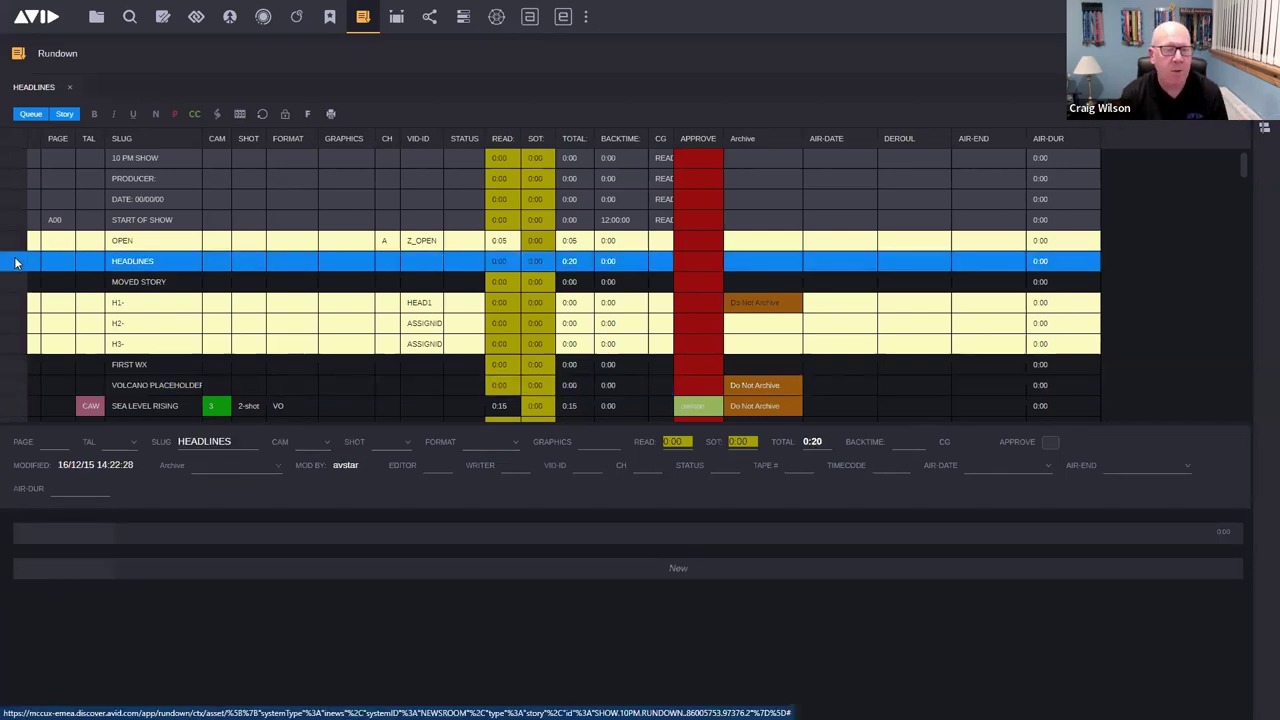
{"action": "left_click", "coordinate": [265, 18]}
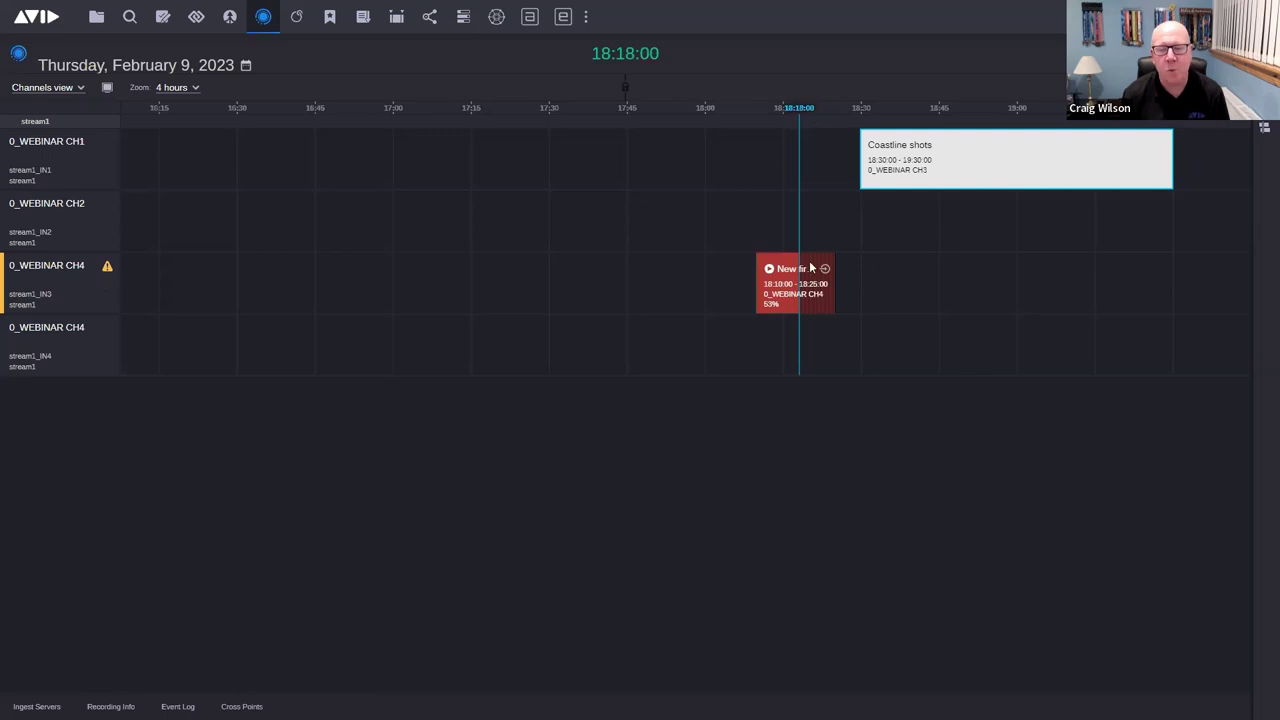
Turn on live channel thumbnails and mark the empty 18:30–18:45 slot on 0_WEBINAR CH2.
{"action": "left_click", "coordinate": [107, 88]}
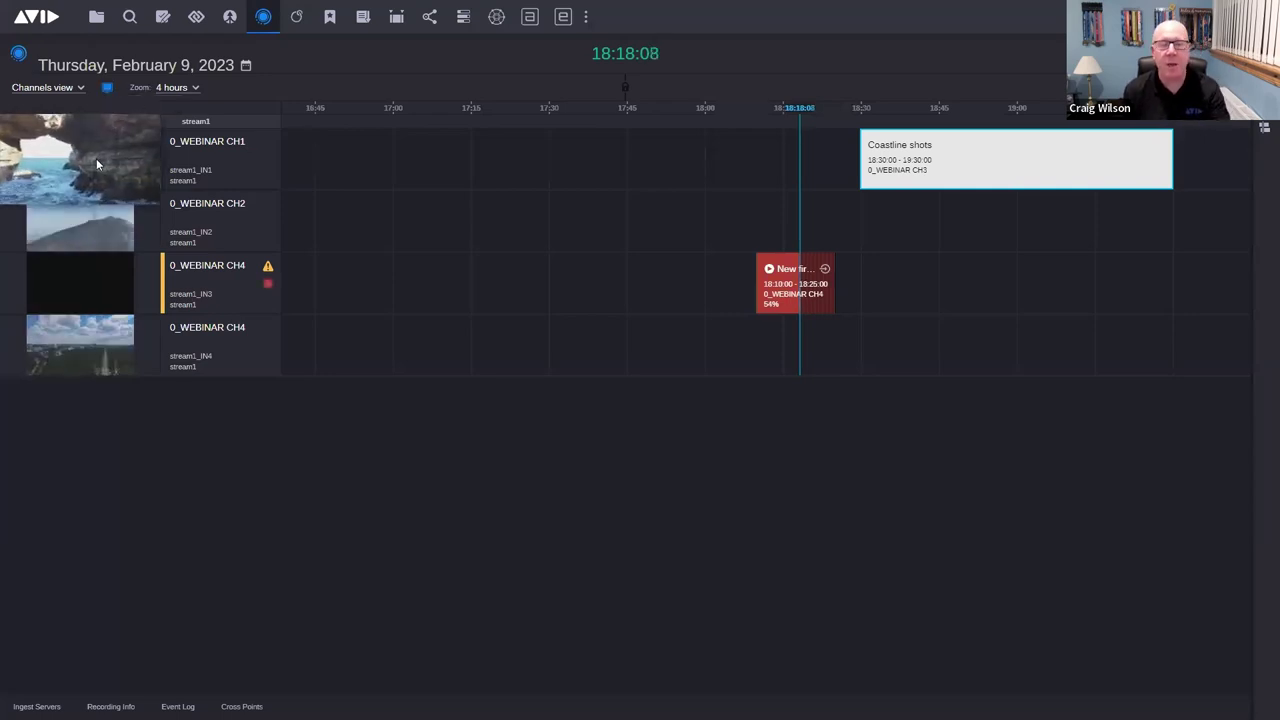
{"action": "mouse_move", "coordinate": [88, 229]}
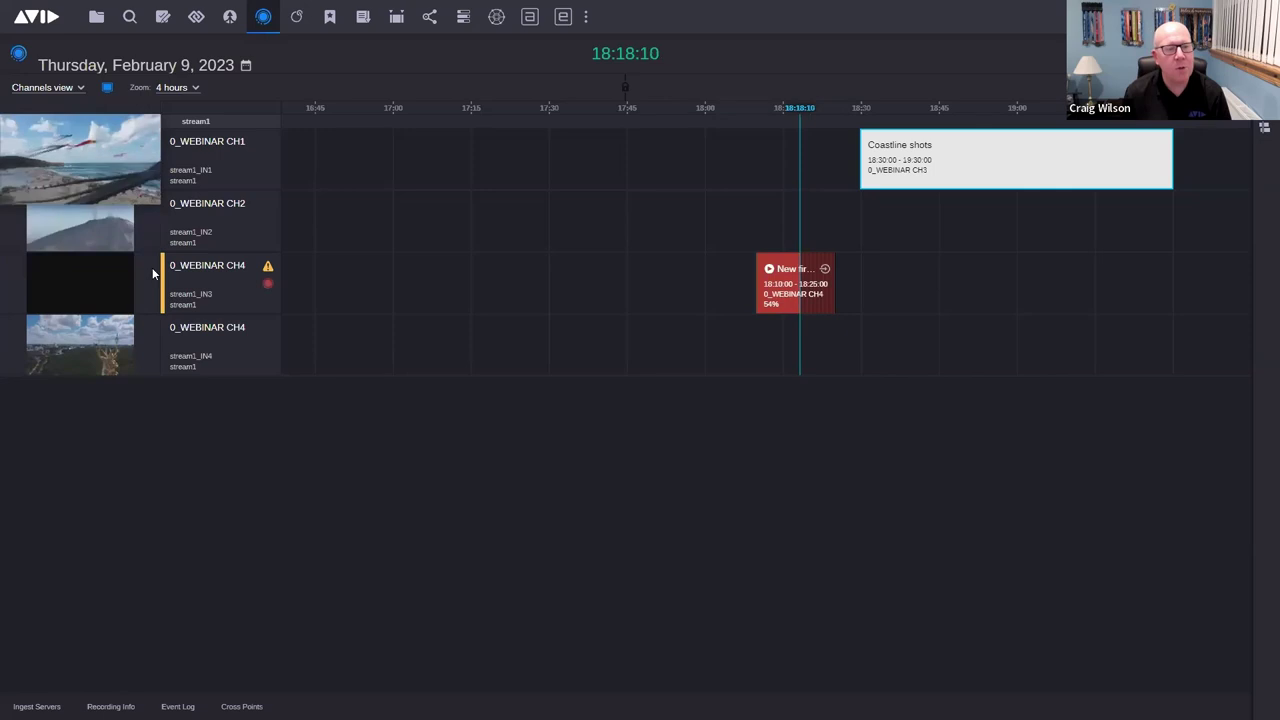
{"action": "mouse_move", "coordinate": [81, 360]}
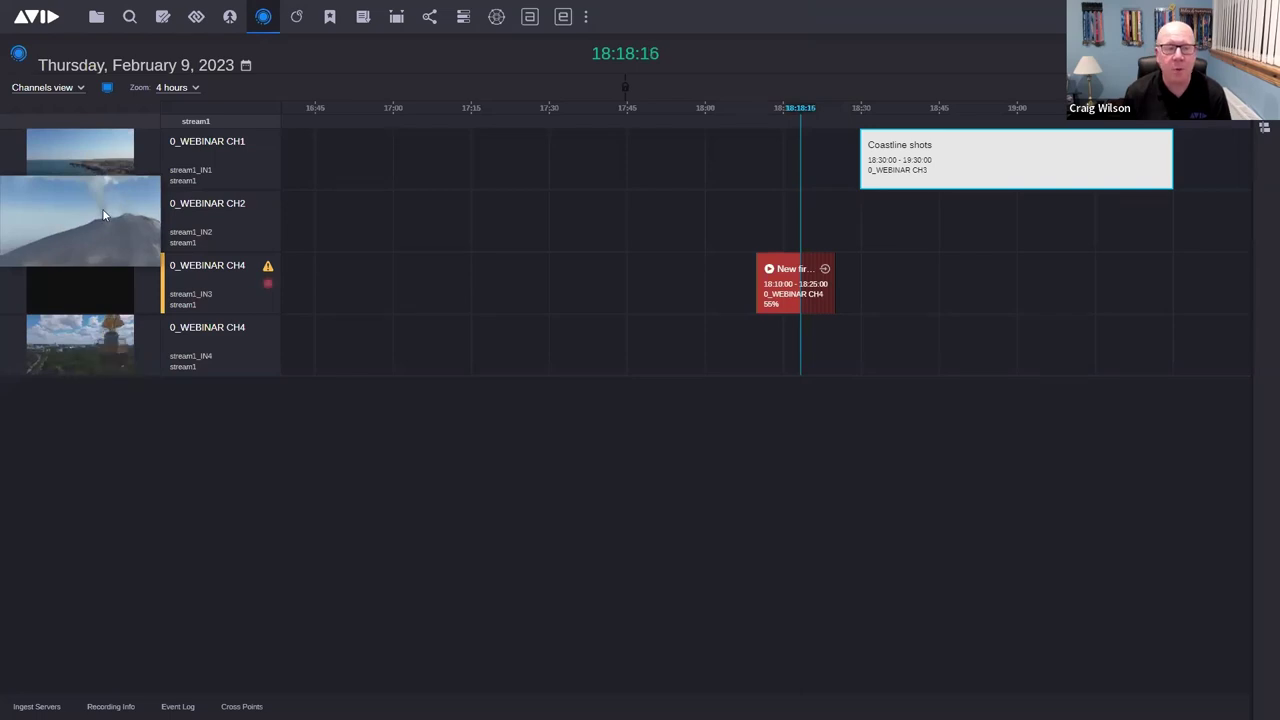
{"action": "left_click", "coordinate": [818, 210]}
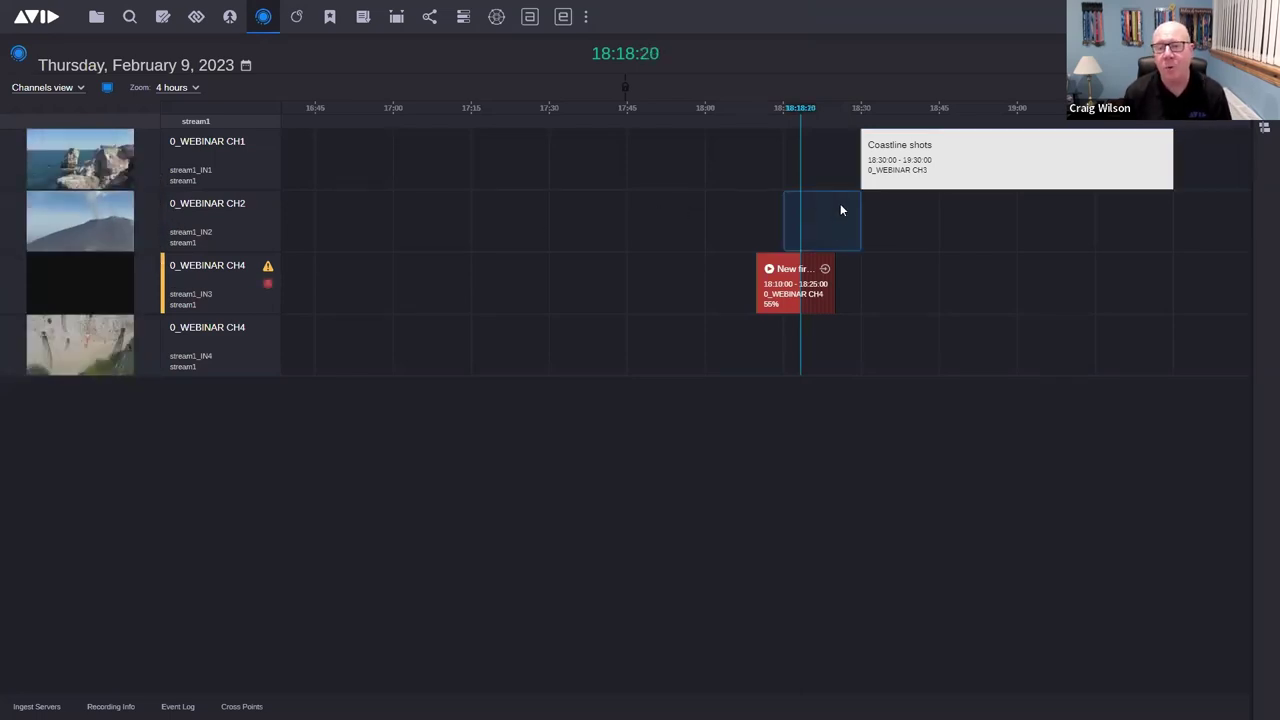
{"action": "left_click", "coordinate": [880, 217]}
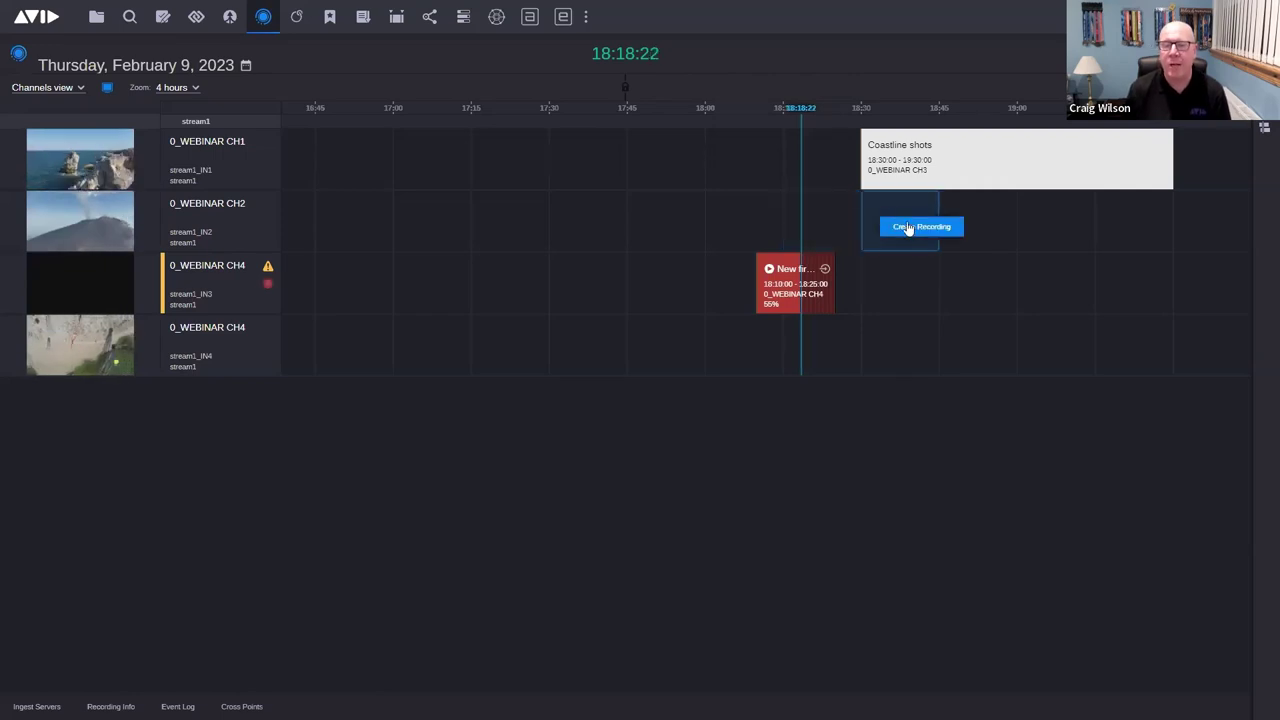
Create a 0_WEBINAR CH2 recording named 'Volcano Recording' with Record Now on, and start it.
{"action": "left_click", "coordinate": [906, 228]}
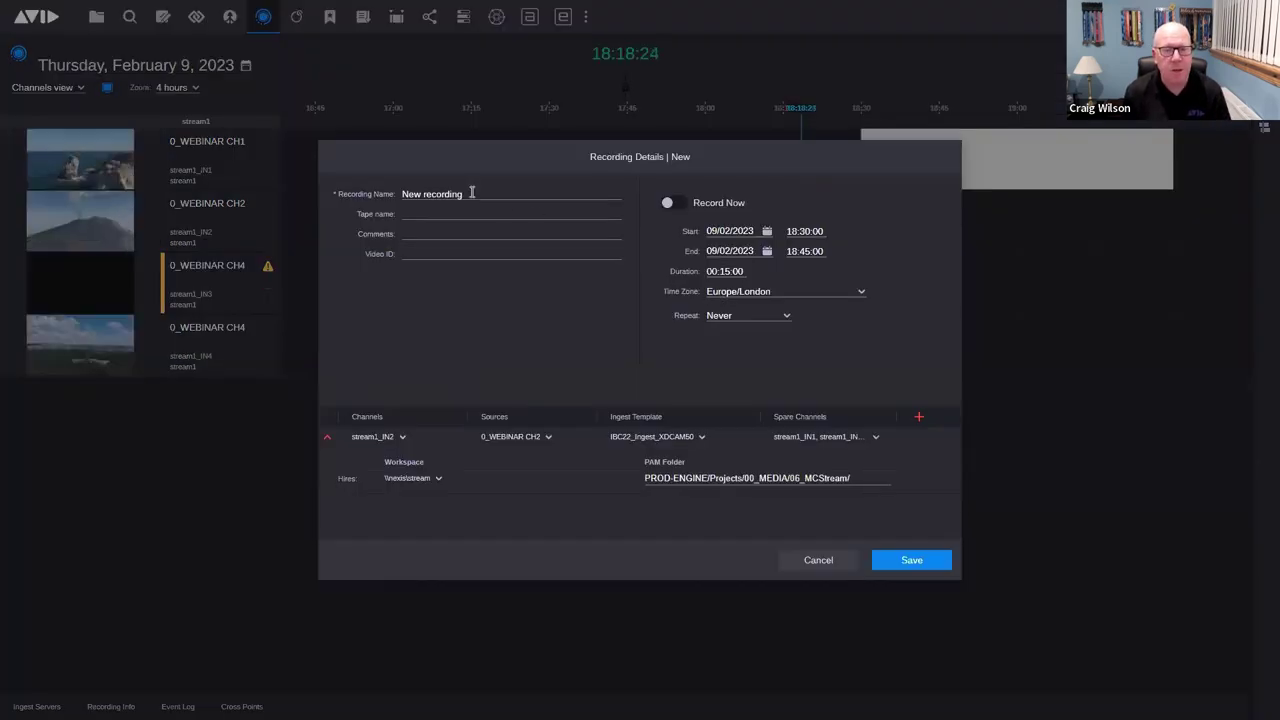
{"action": "left_click_drag", "start_coordinate": [472, 193], "coordinate": [366, 194]}
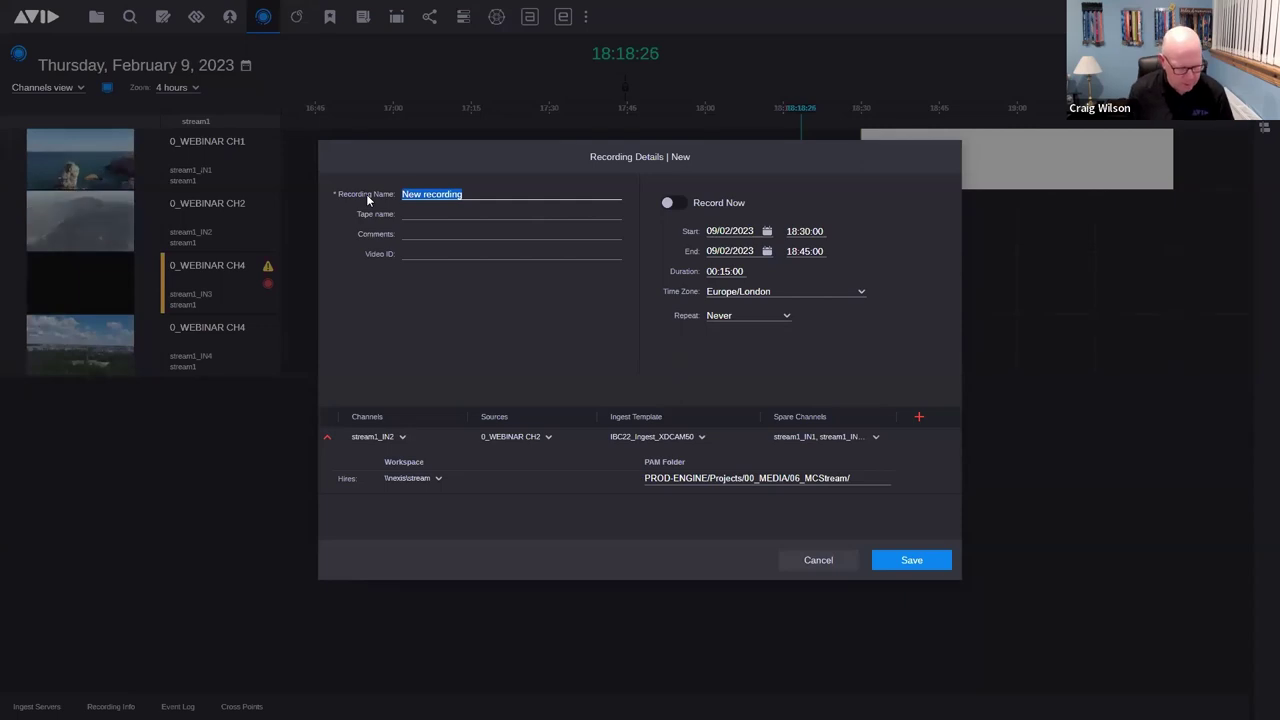
{"action": "type", "text": "Volcano Rec"}
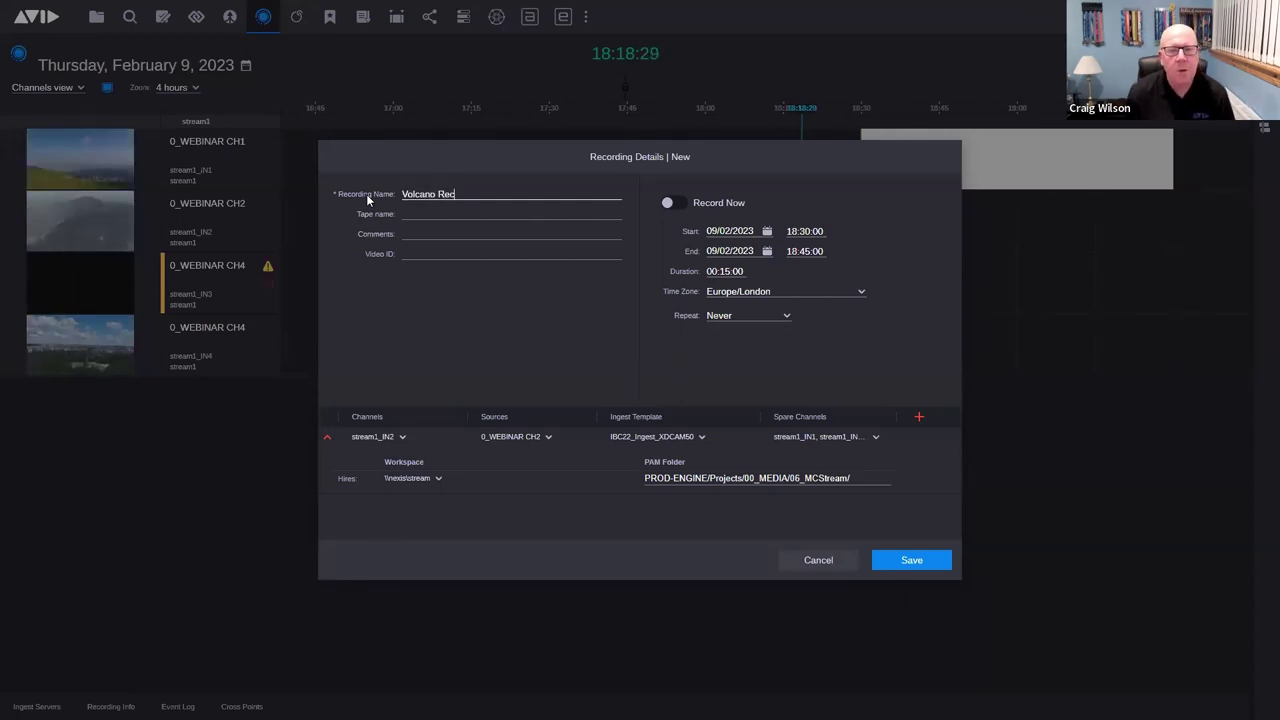
{"action": "type", "text": "ording"}
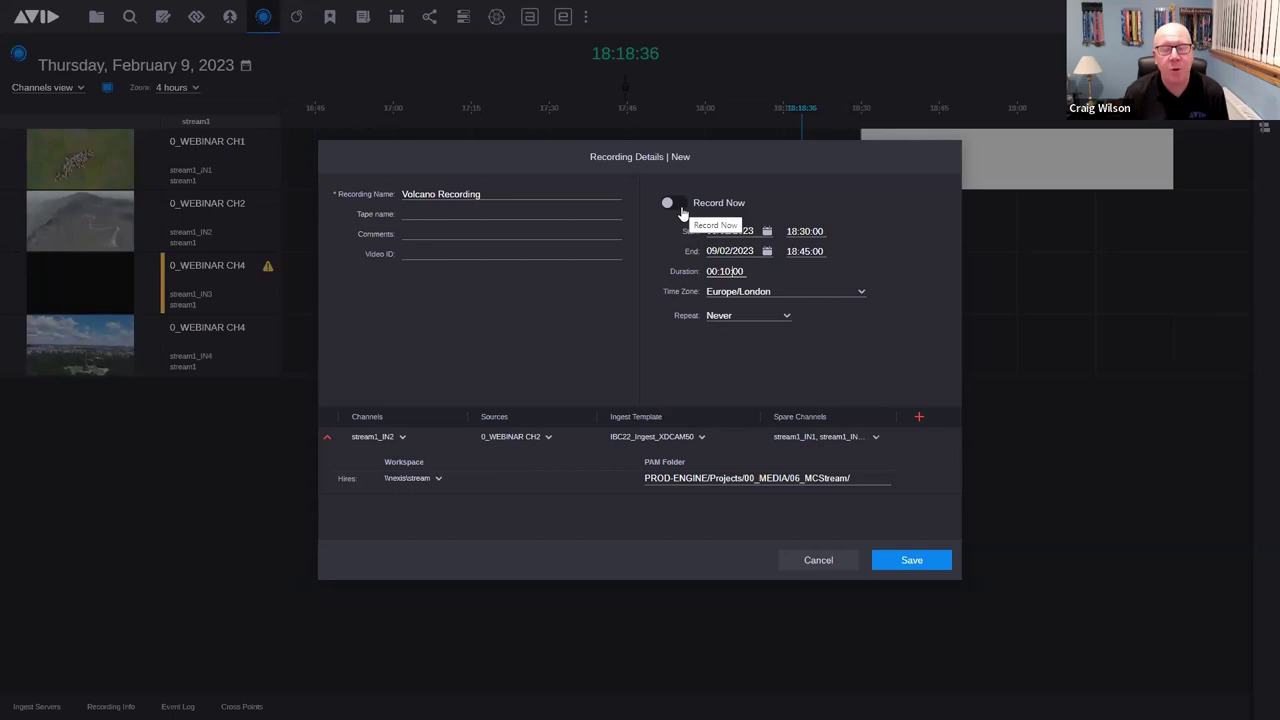
{"action": "mouse_move", "coordinate": [382, 439]}
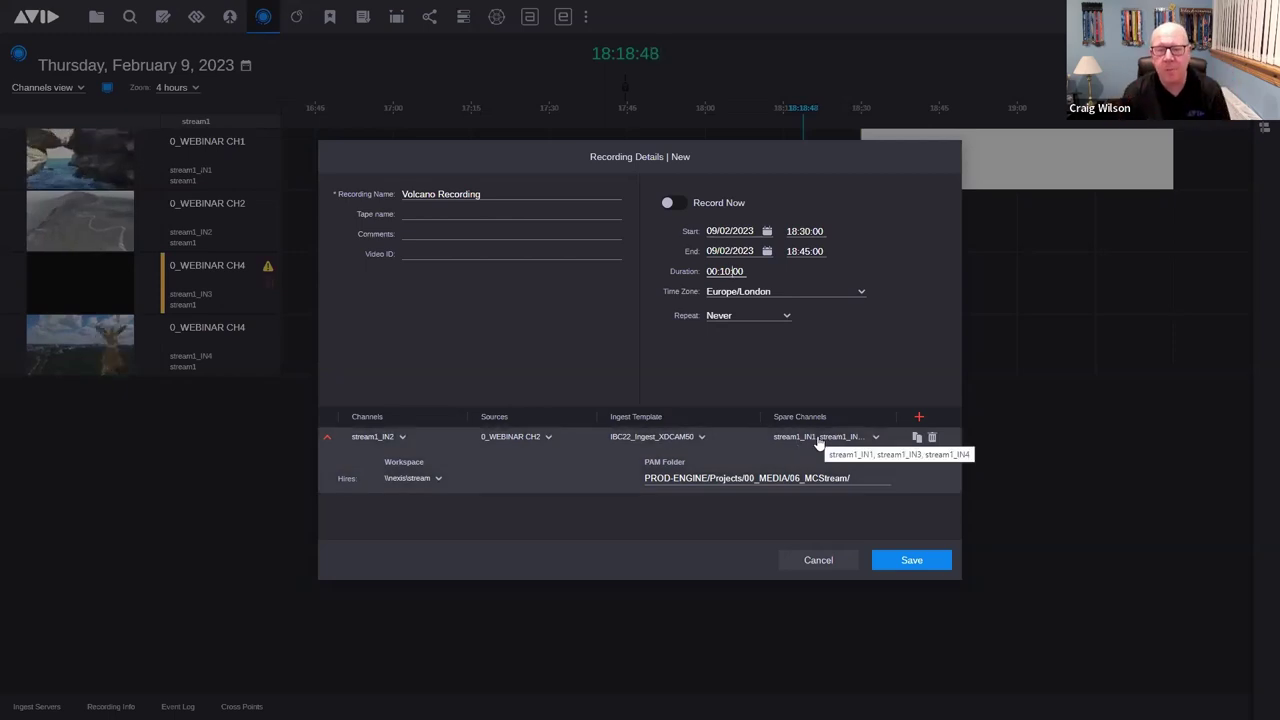
{"action": "left_click", "coordinate": [680, 205]}
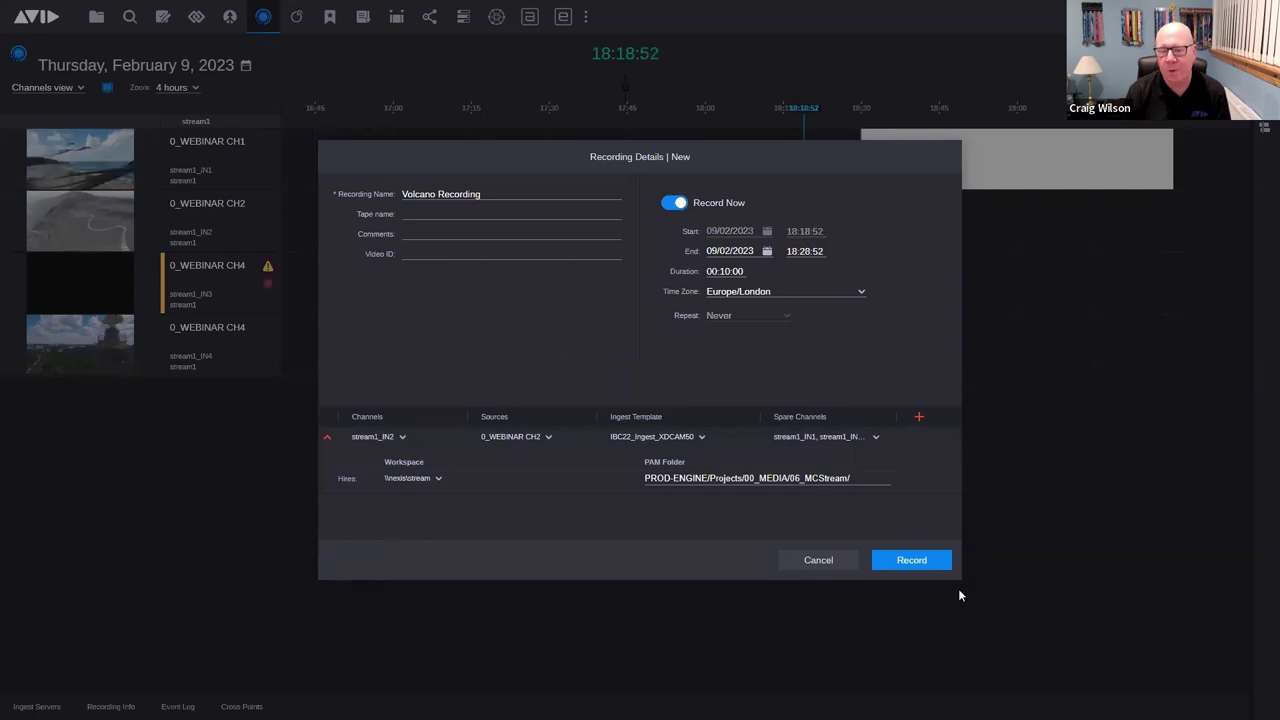
{"action": "left_click", "coordinate": [911, 561]}
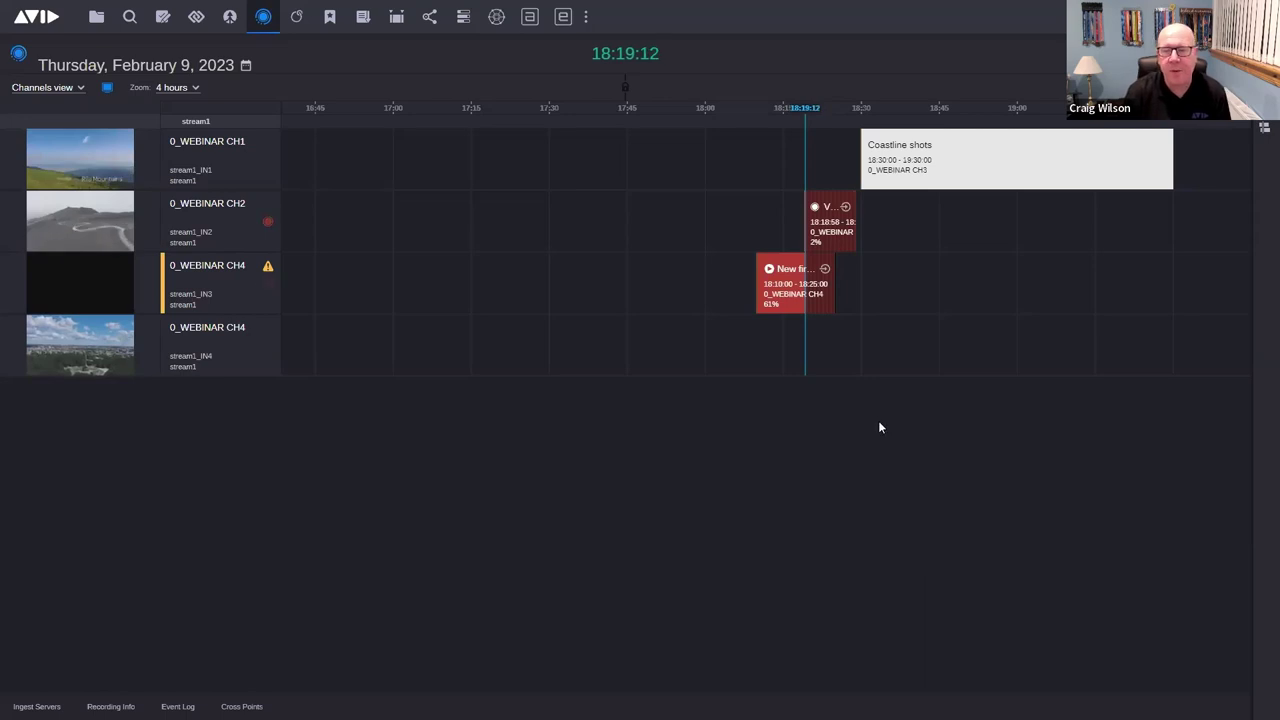
Select the Volcano Recording block on CH2 and show its Recording Info progress.
{"action": "left_click", "coordinate": [842, 234]}
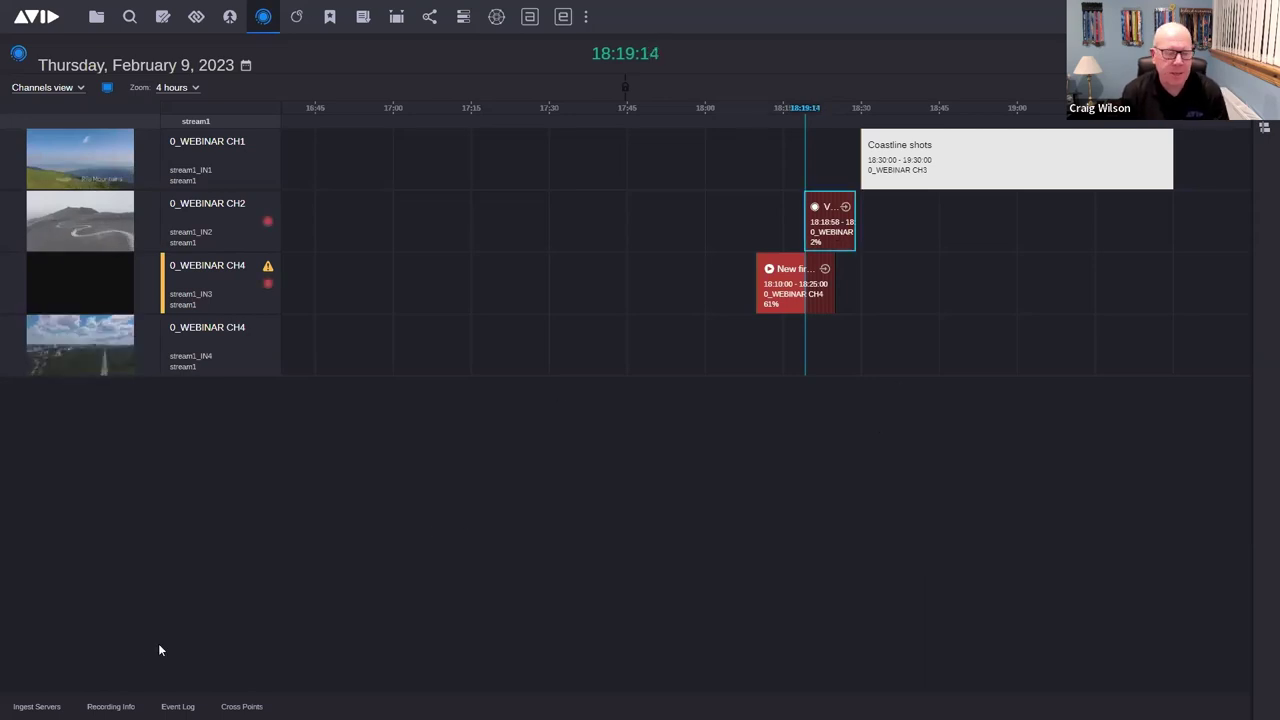
{"action": "left_click", "coordinate": [110, 706]}
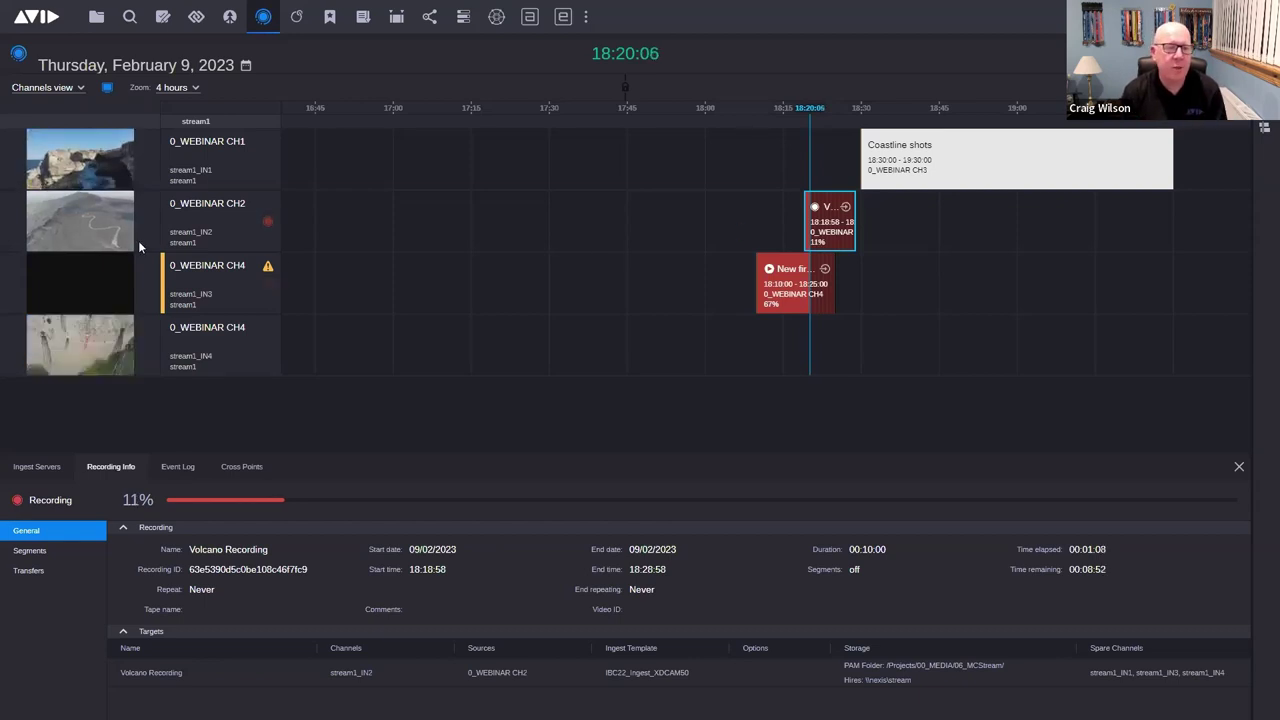
{"action": "mouse_move", "coordinate": [53, 229]}
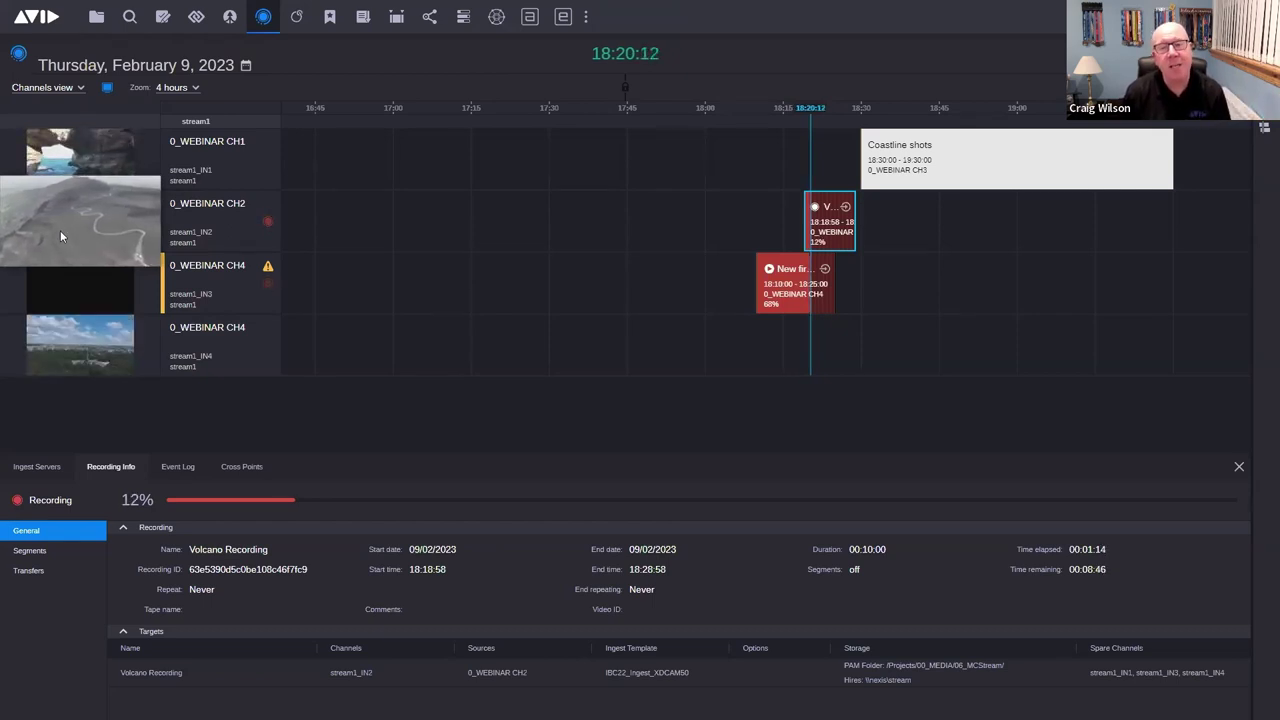
Load Volcano Recording into the player, play its growing footage, then pause it.
{"action": "double_click", "coordinate": [810, 230]}
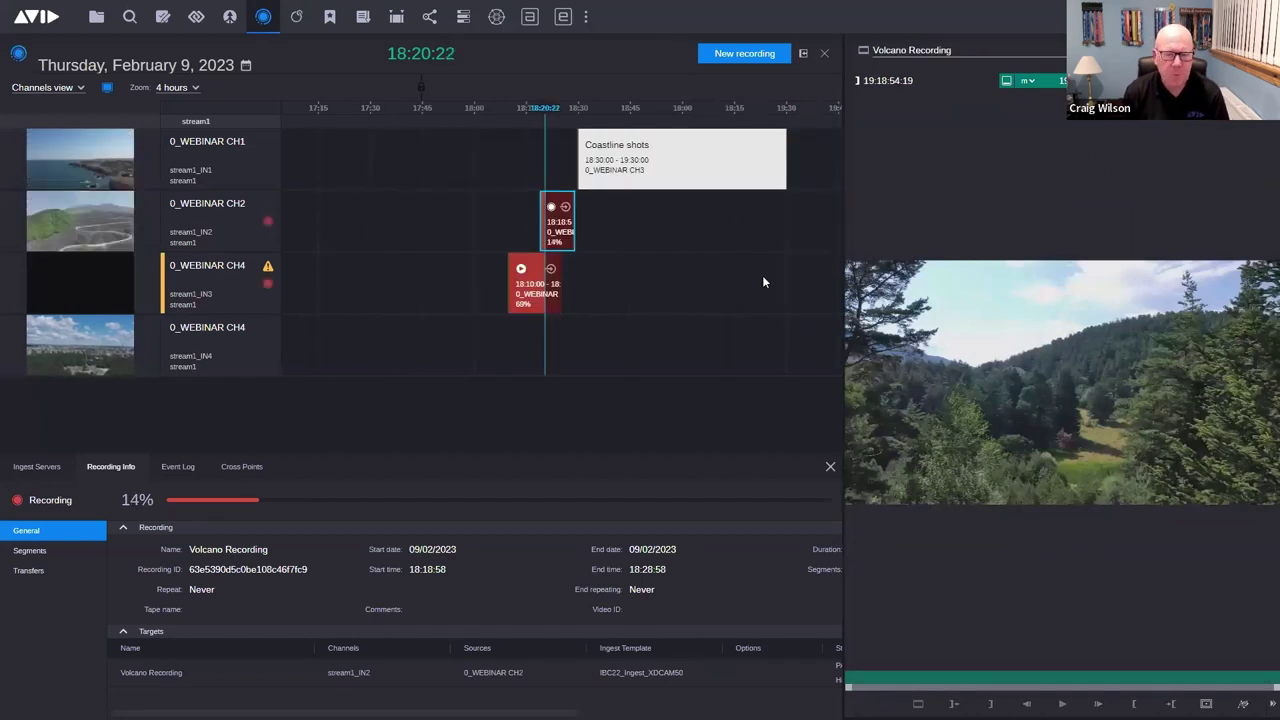
{"action": "double_click", "coordinate": [558, 233]}
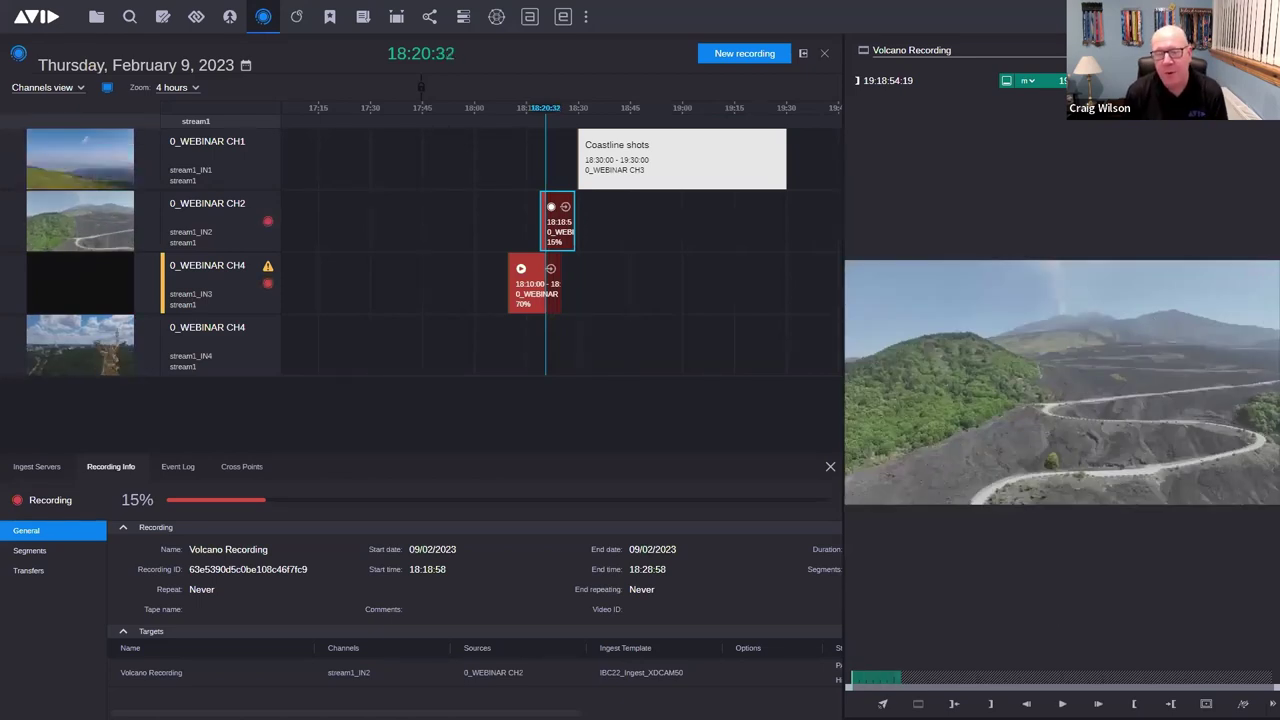
{"action": "key", "text": "space"}
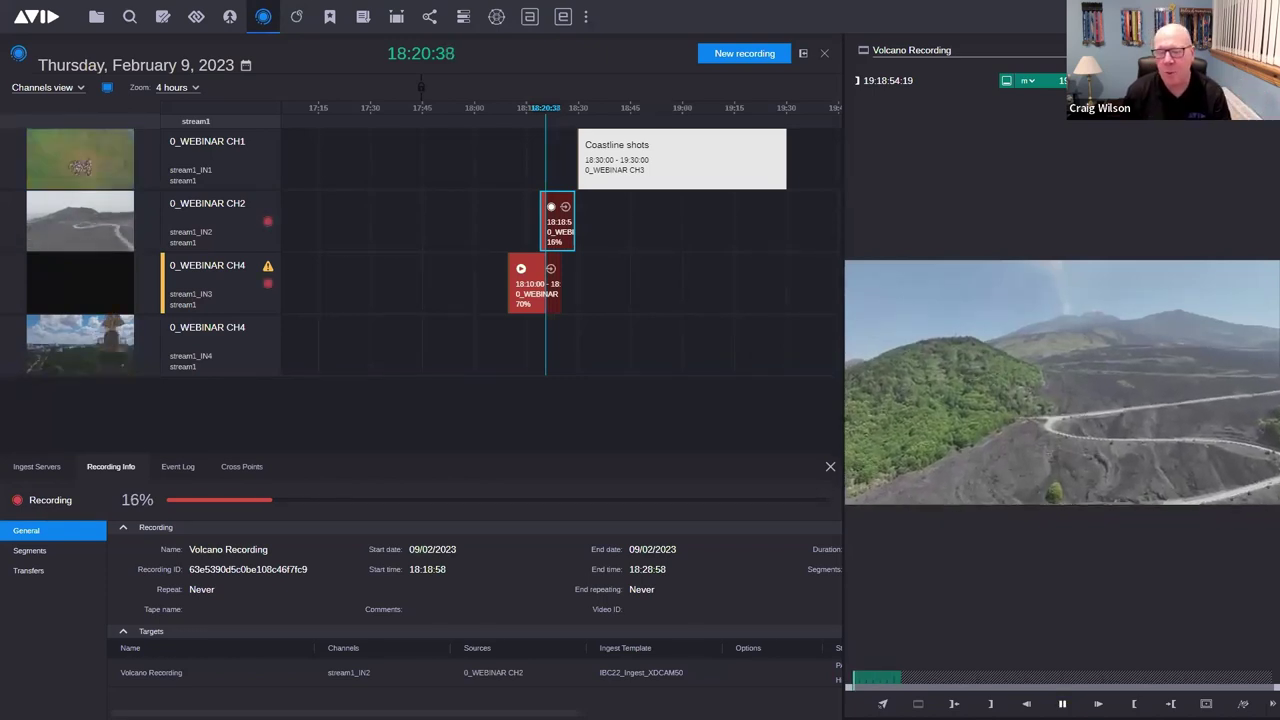
{"action": "key", "text": "space"}
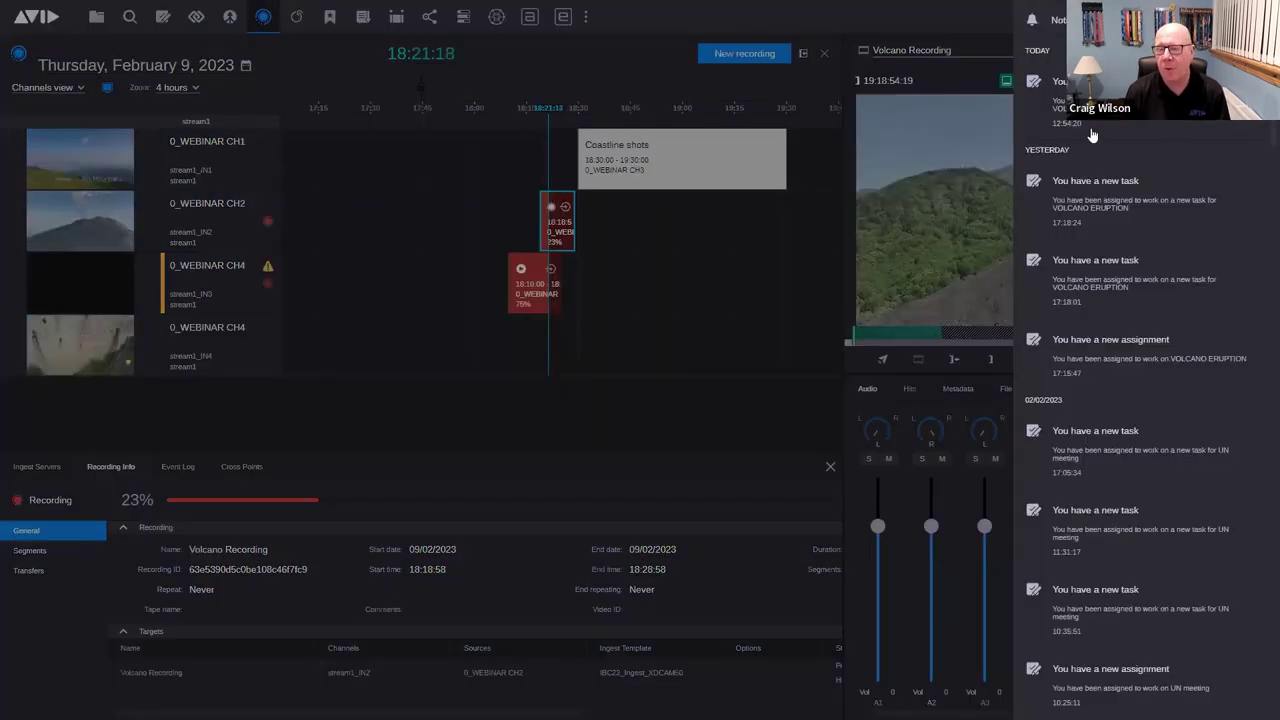
Open the 'You have a new assignment' notice for VOLCANO ERUPTION in the Planner.
{"action": "left_click", "coordinate": [1121, 338]}
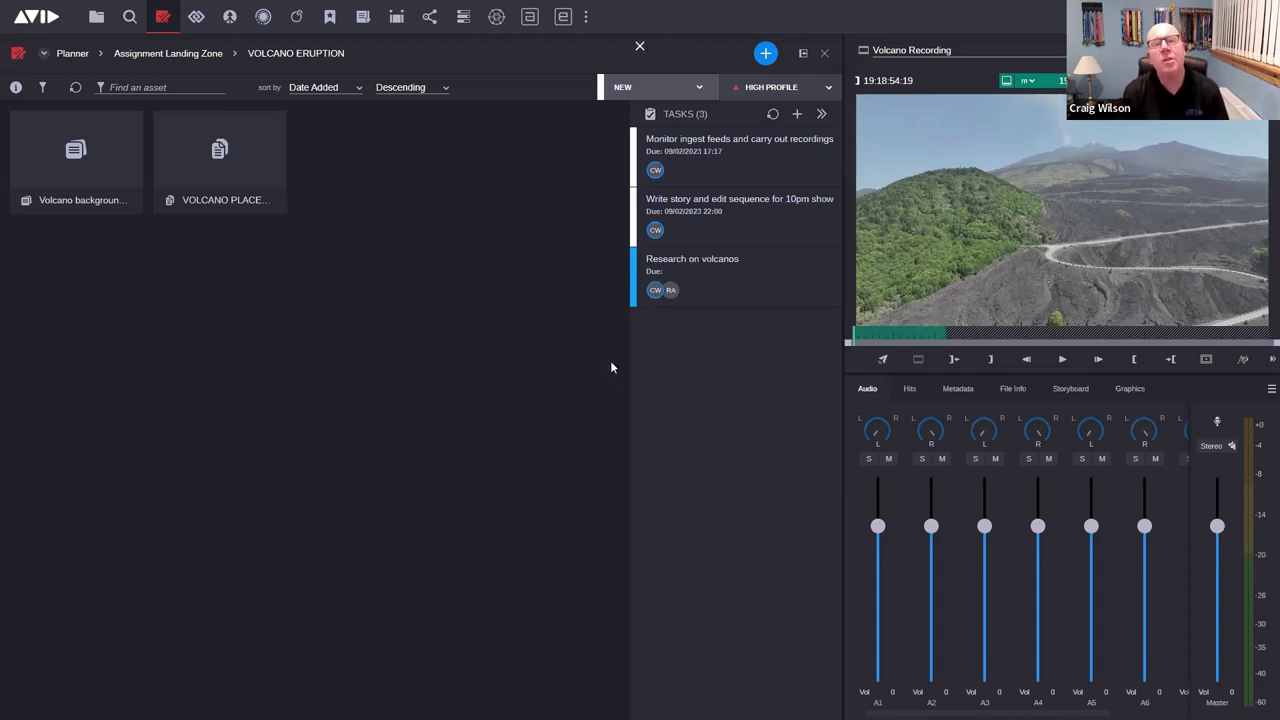
Change the ingest-monitoring task's status to IN PROGRESS, save, and return to the task list.
{"action": "left_click", "coordinate": [696, 151]}
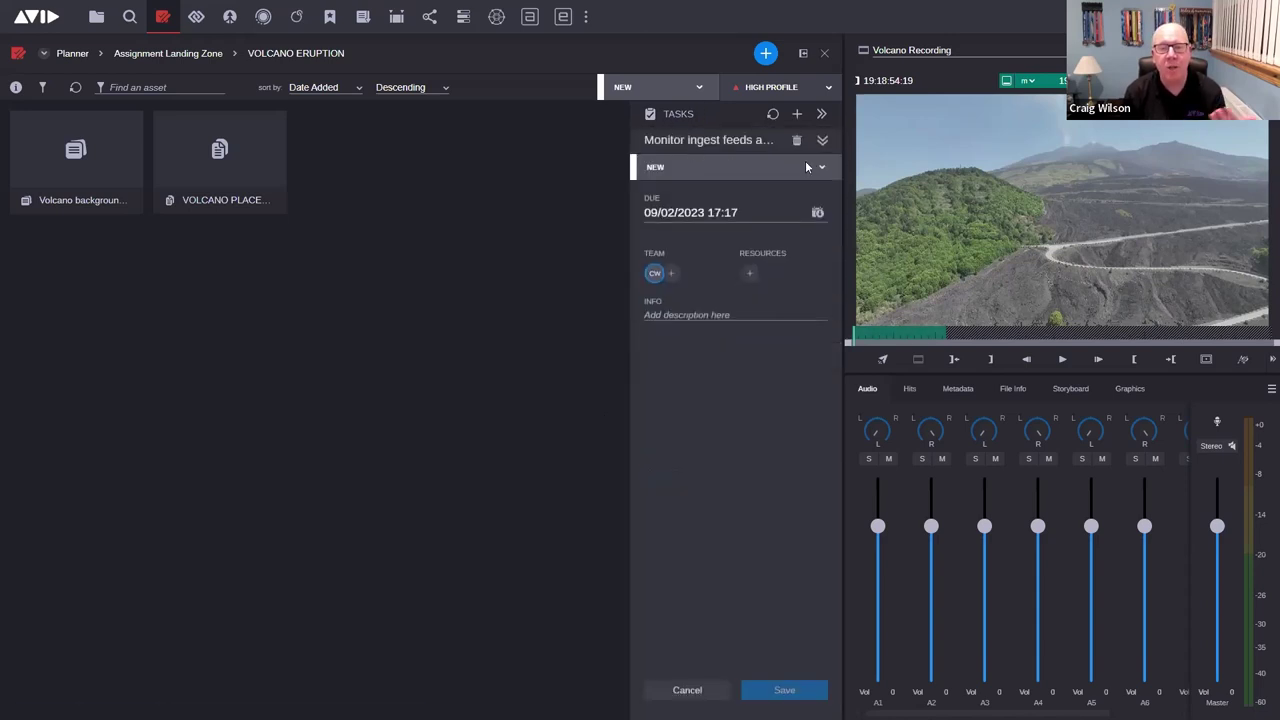
{"action": "left_click", "coordinate": [808, 172]}
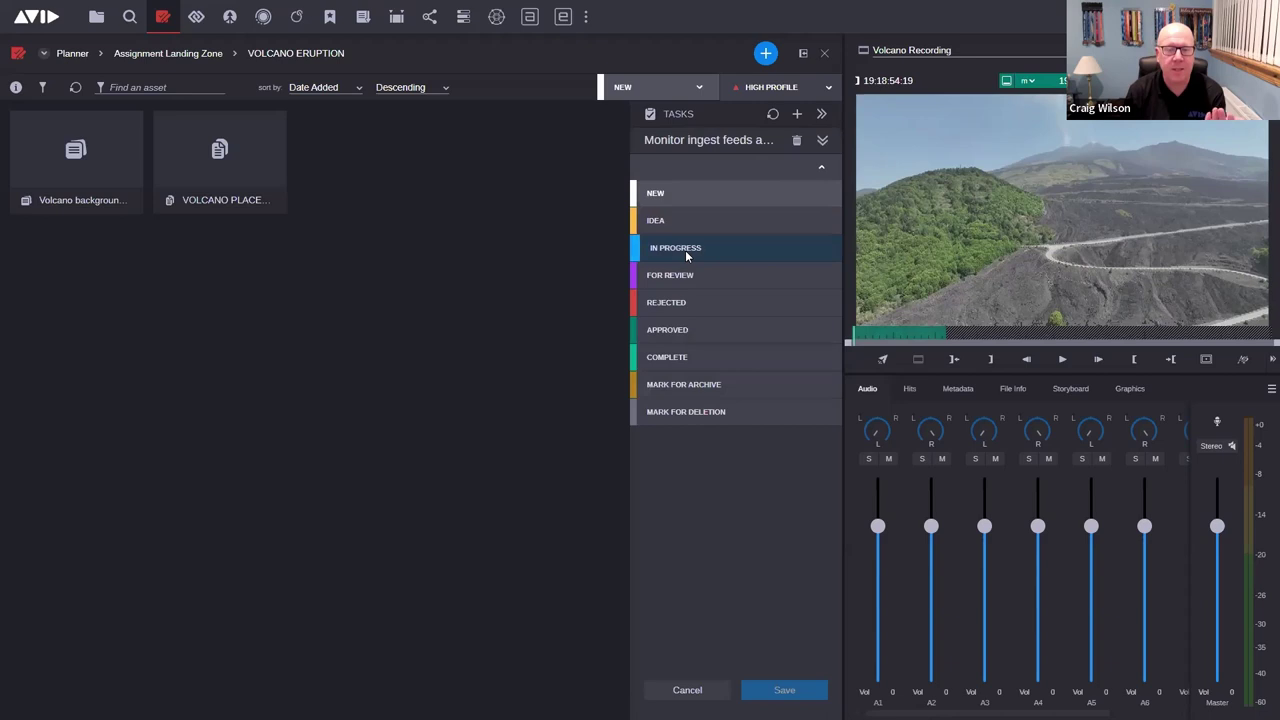
{"action": "left_click", "coordinate": [685, 250]}
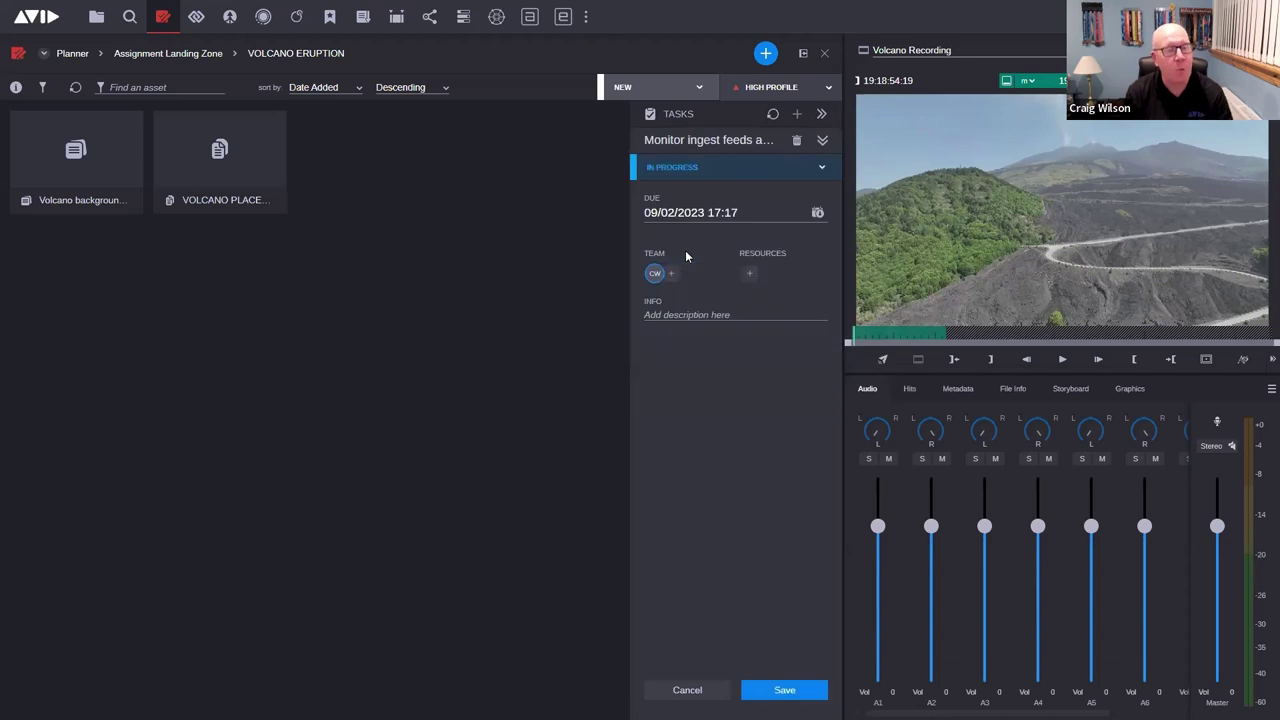
{"action": "left_click", "coordinate": [795, 690]}
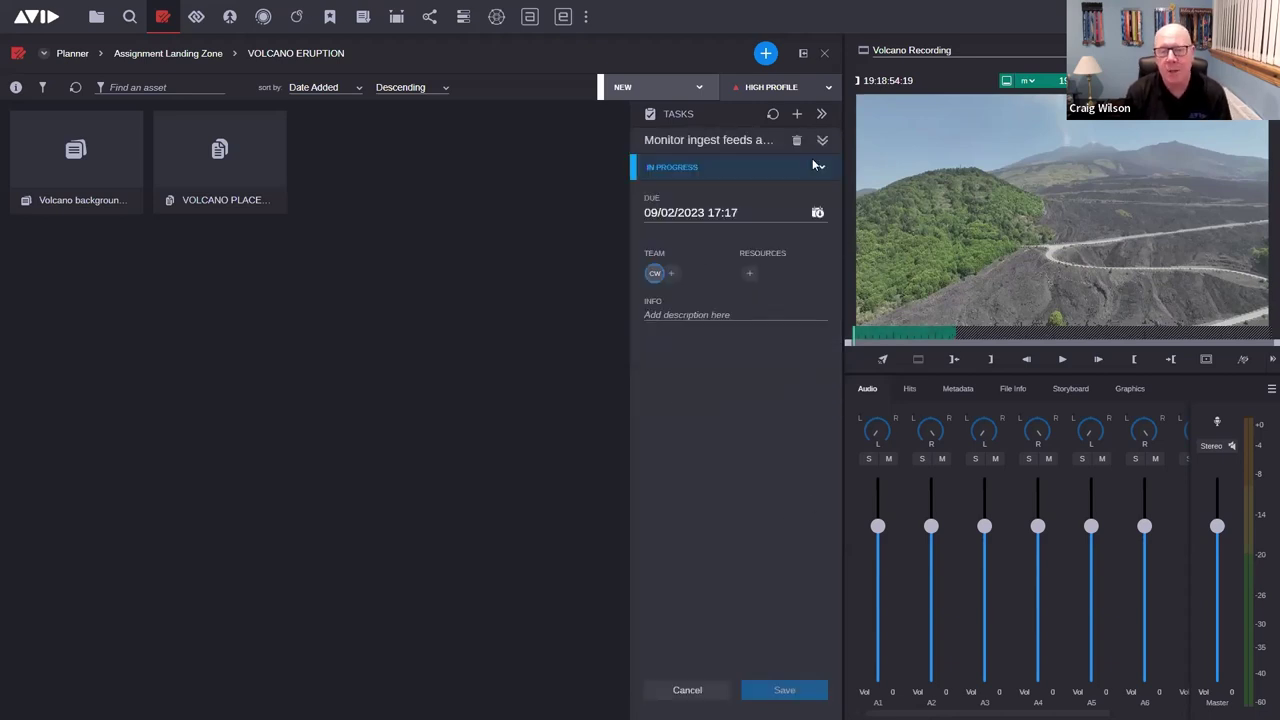
{"action": "left_click", "coordinate": [820, 141]}
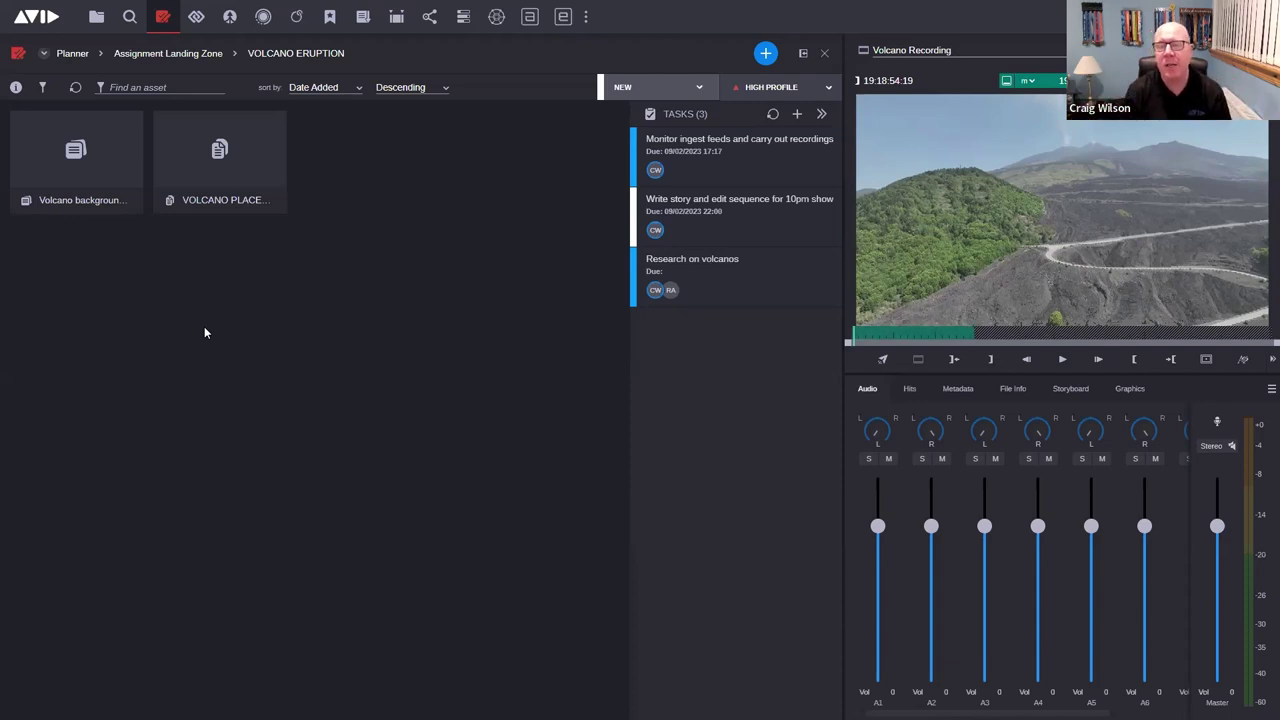
Attach the Volcano Recording clip from the viewer to the VOLCANO ERUPTION assignment, bringing its assets to three.
{"action": "left_click_drag", "start_coordinate": [1020, 248], "coordinate": [370, 262]}
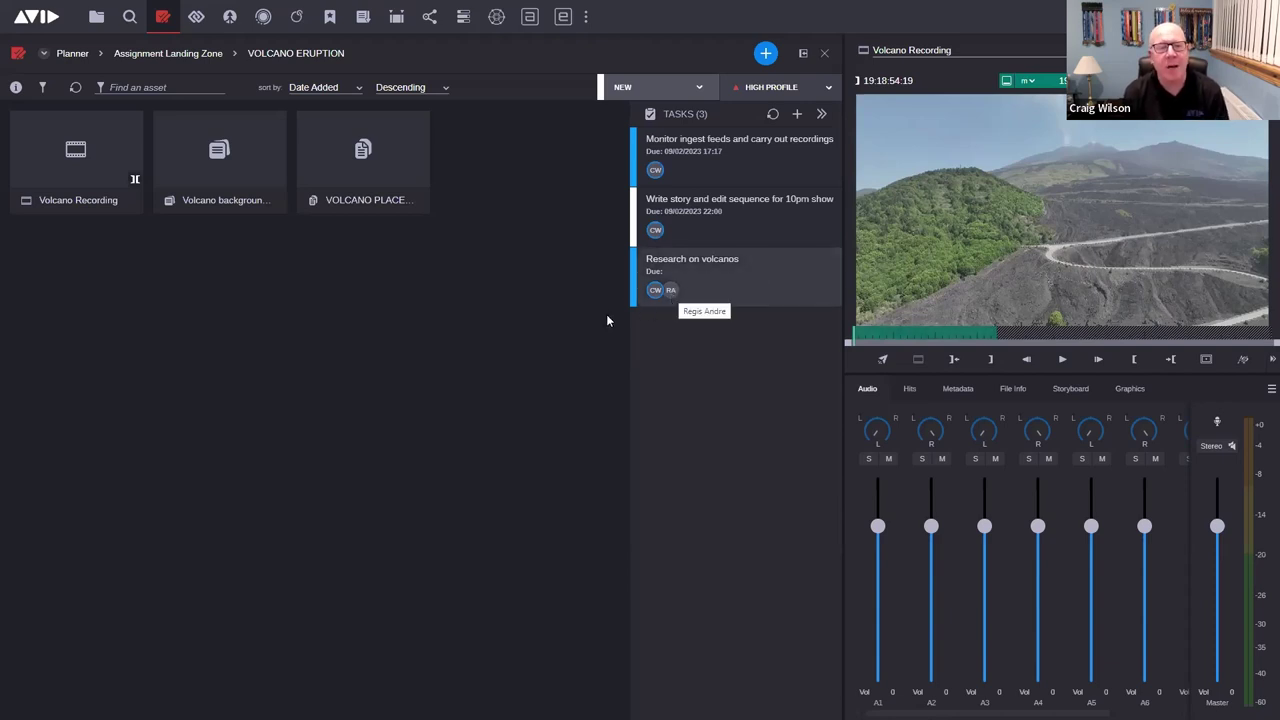
In the Volcano background document, type 'A year After' and paste the Hunga Tonga eruption paragraphs.
{"action": "double_click", "coordinate": [209, 177]}
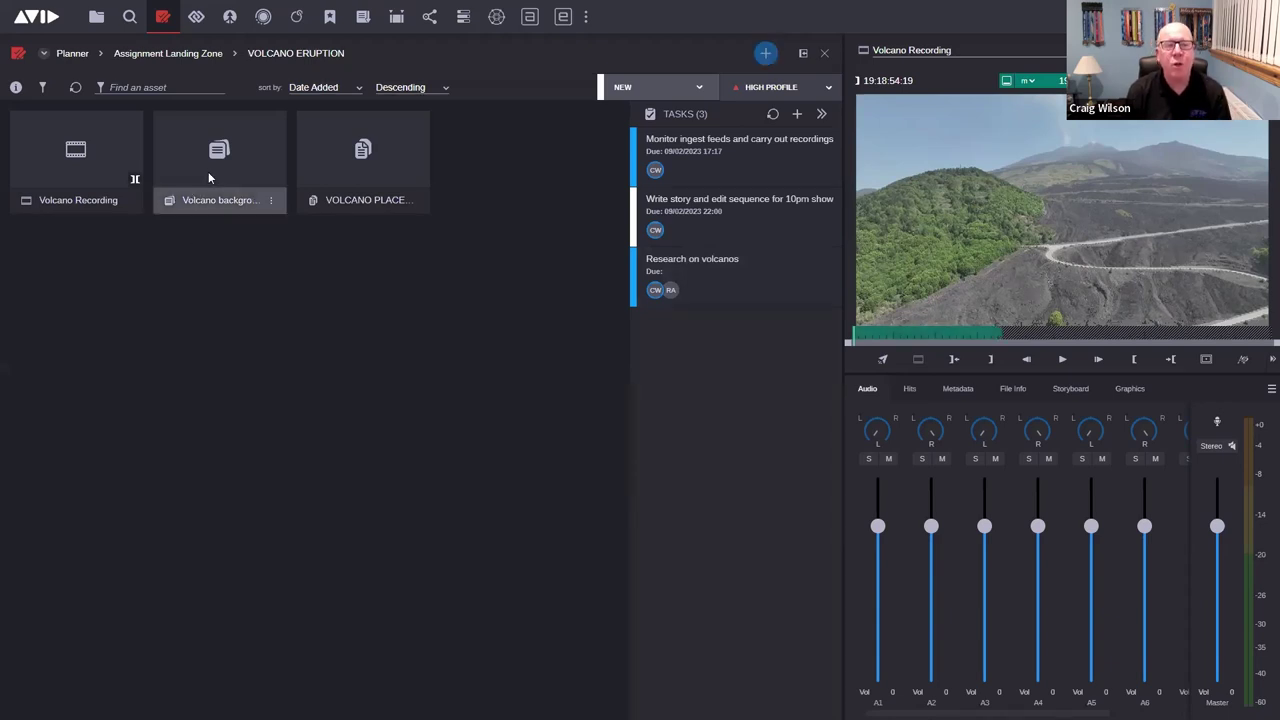
{"action": "type", "text": "A year"}
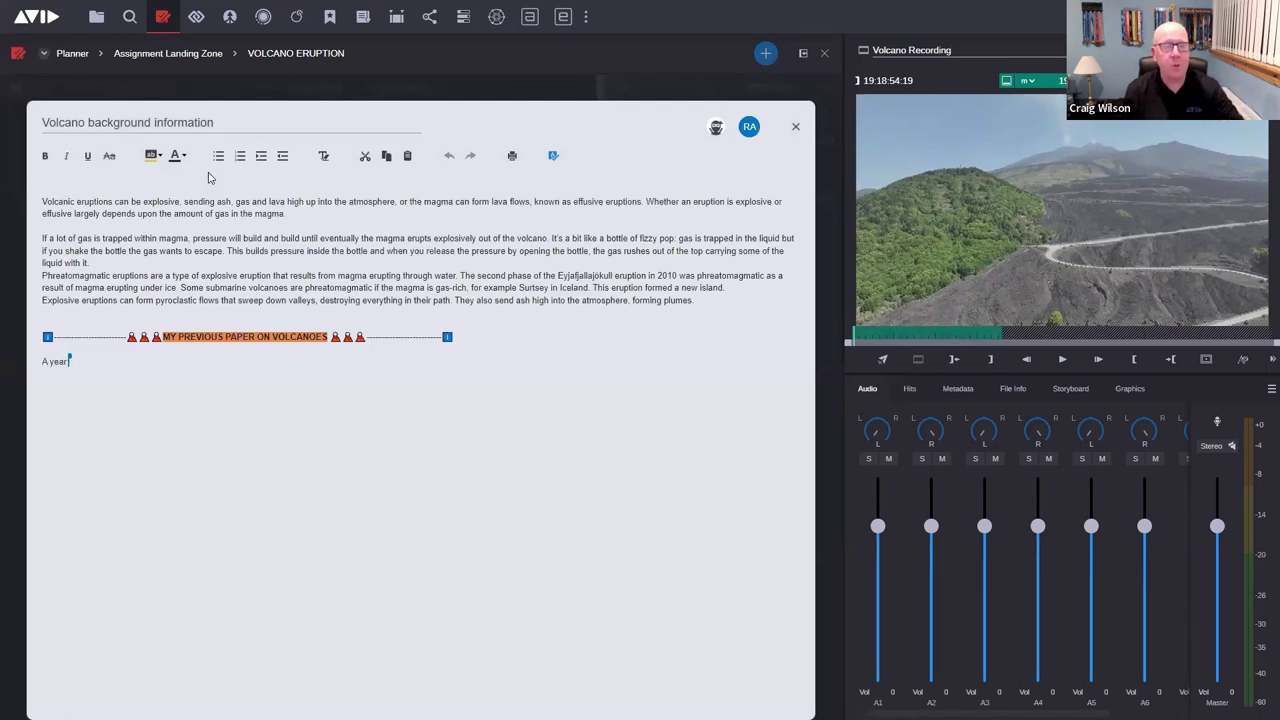
{"action": "type", "text": " After"}
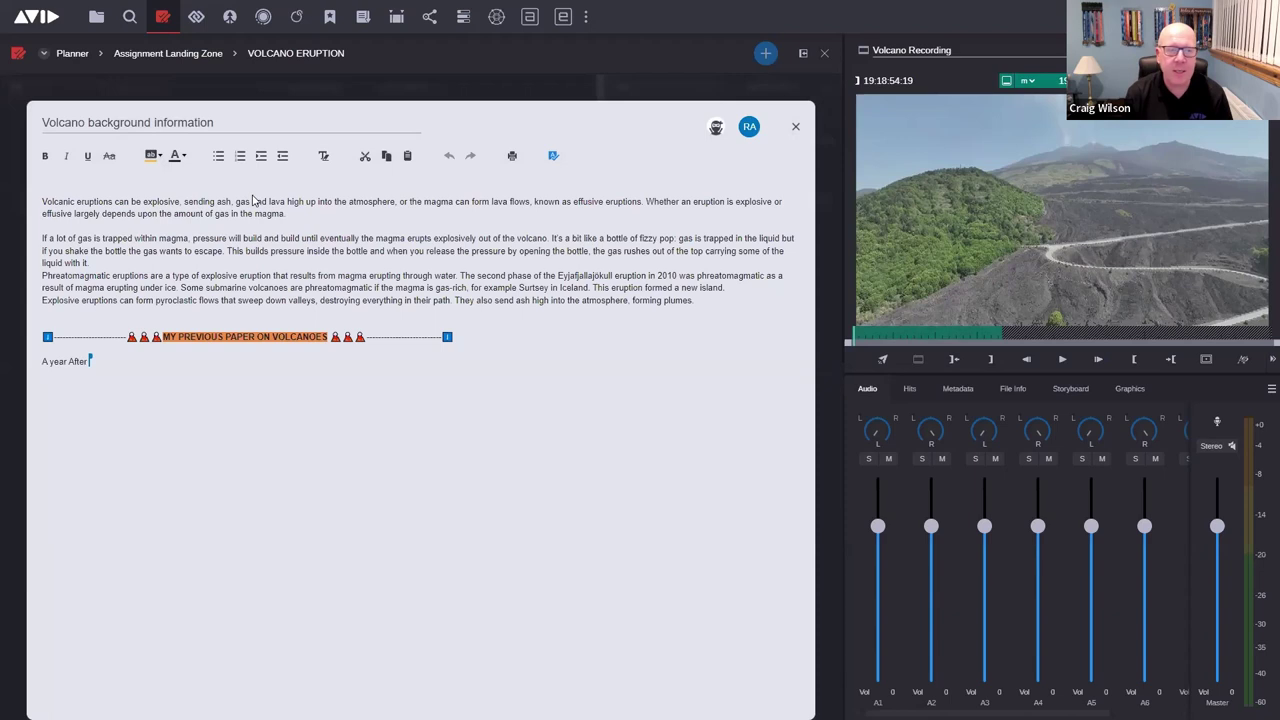
{"action": "type", "text": "Hunga Tonga–Hunga Ha'apai's weekslong eruption sequence culminated on Jan. 15, 2022, with the largest volcanic blast in recent history, scientists like Mackay are continuing to study the details of the event, the effect on the surrounding environment and what can be learned from it.  The implications for the rest of the seismically volatile \"Ring of Fire\" that encircles the Pacific Ocean are significant: If an eruption of that scale can happen in Tonga, it can happen elsewhere."}
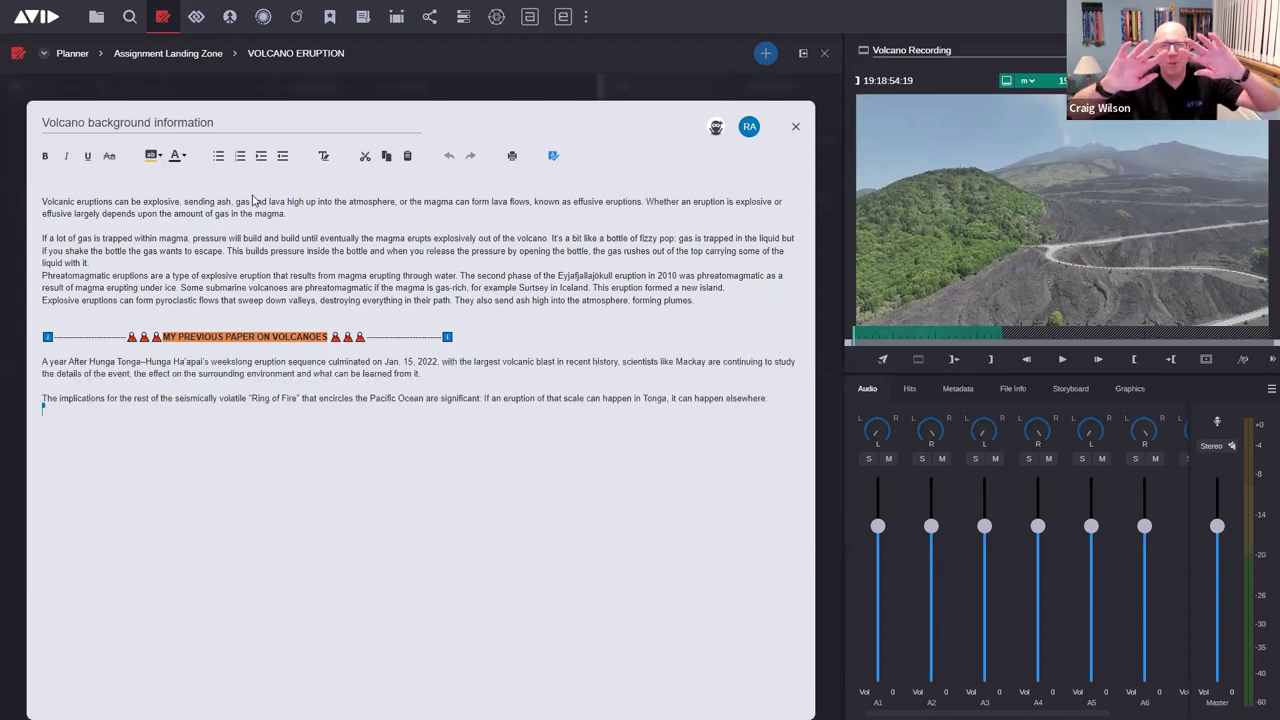
{"action": "key", "text": "Return"}
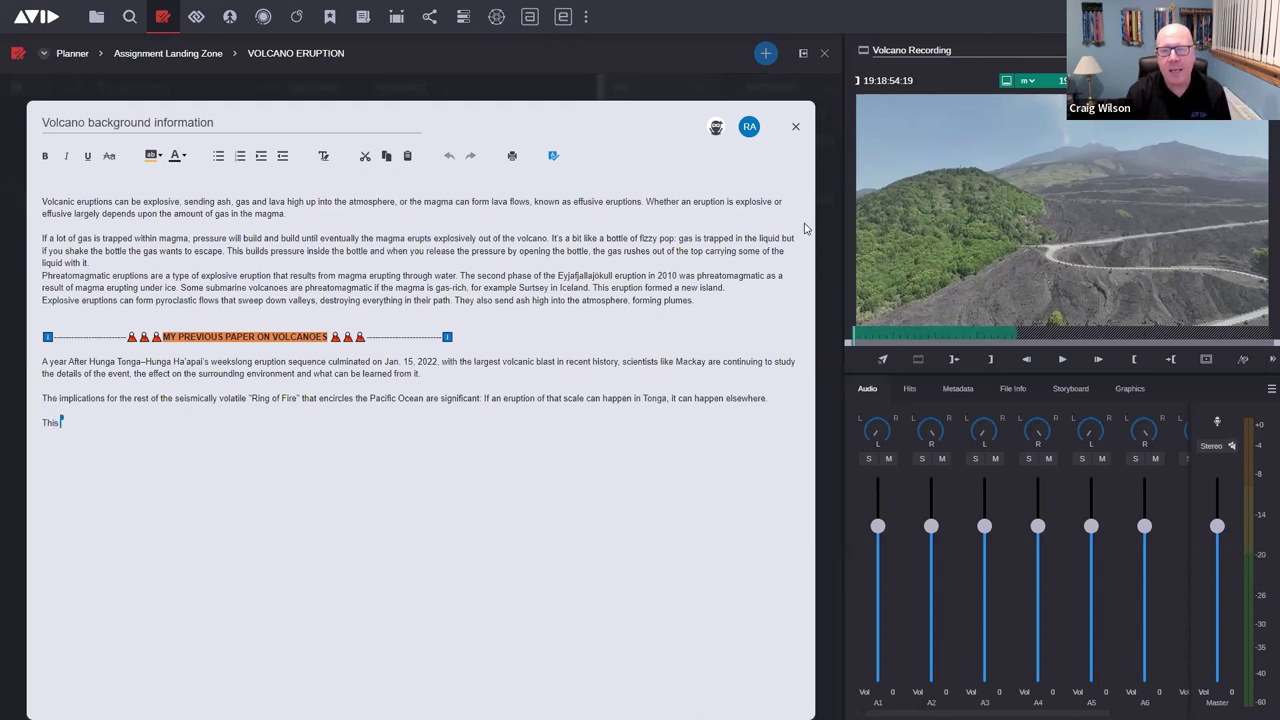
Add the line 'This is me typing as well' and close the background document.
{"action": "mouse_move", "coordinate": [757, 136]}
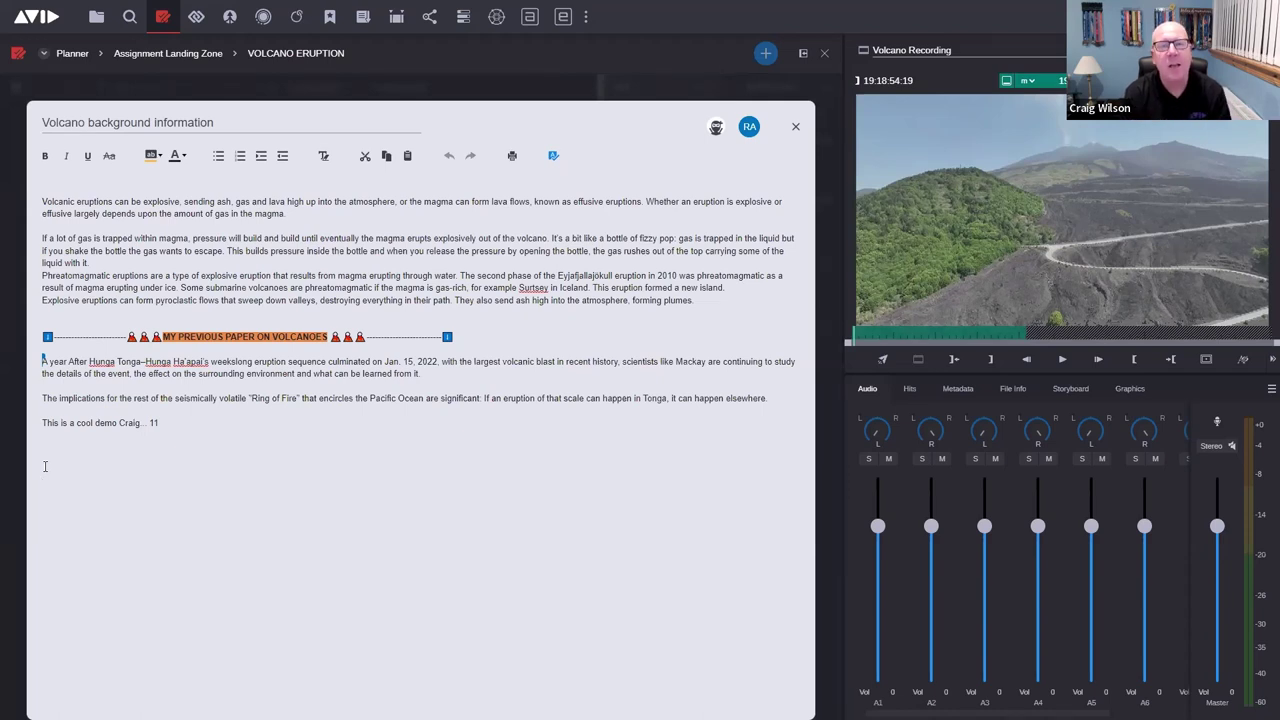
{"action": "type", "text": "This is me typing as wel"}
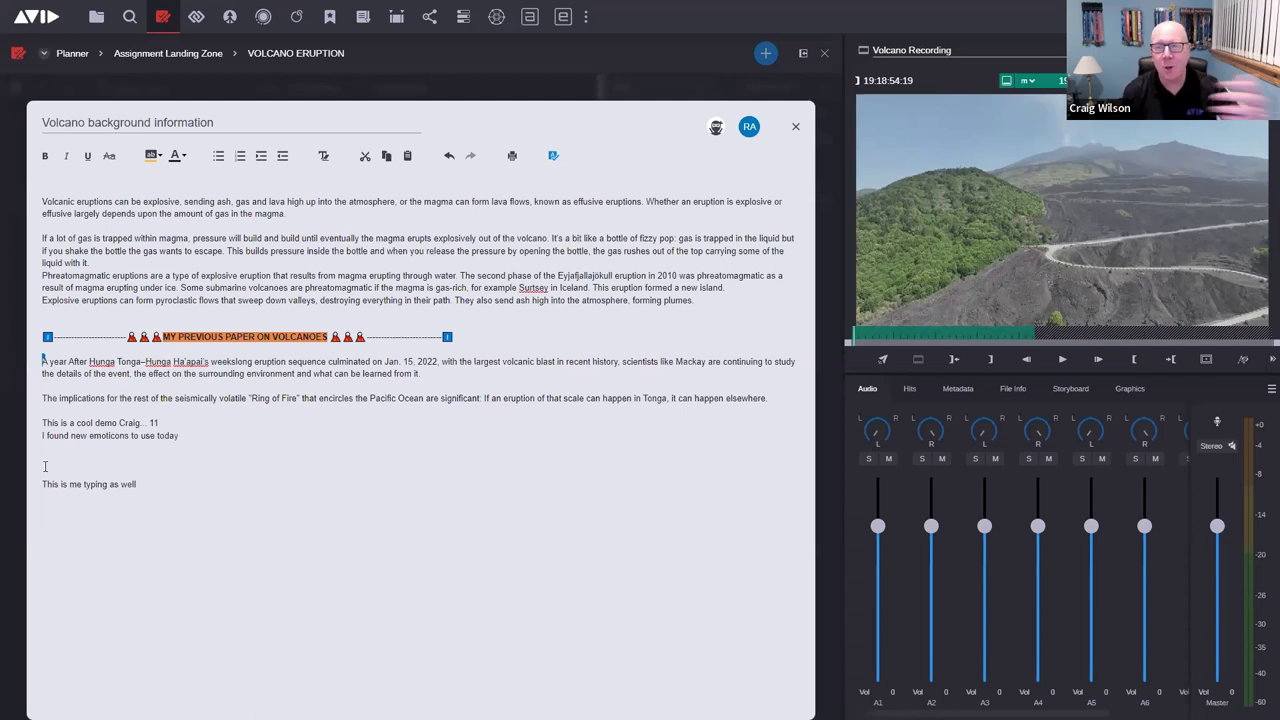
{"action": "type", "text": "l"}
{"action": "key", "text": "Return"}
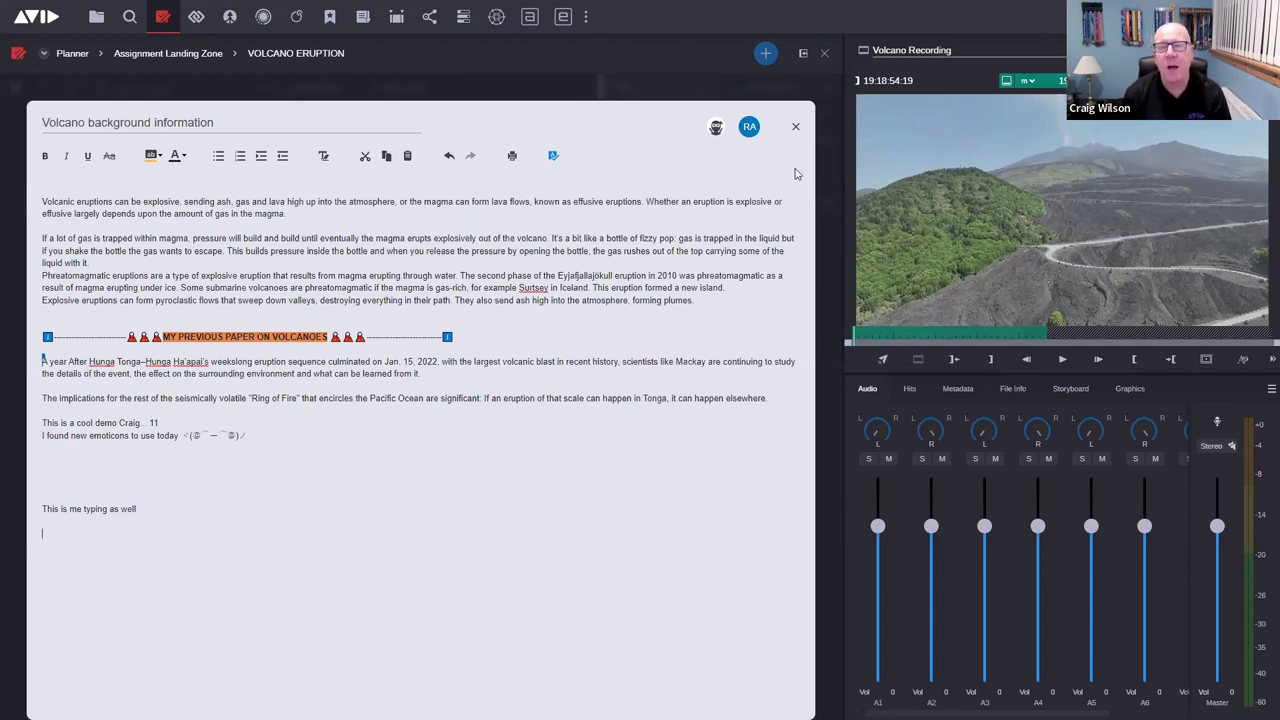
{"action": "left_click", "coordinate": [796, 130]}
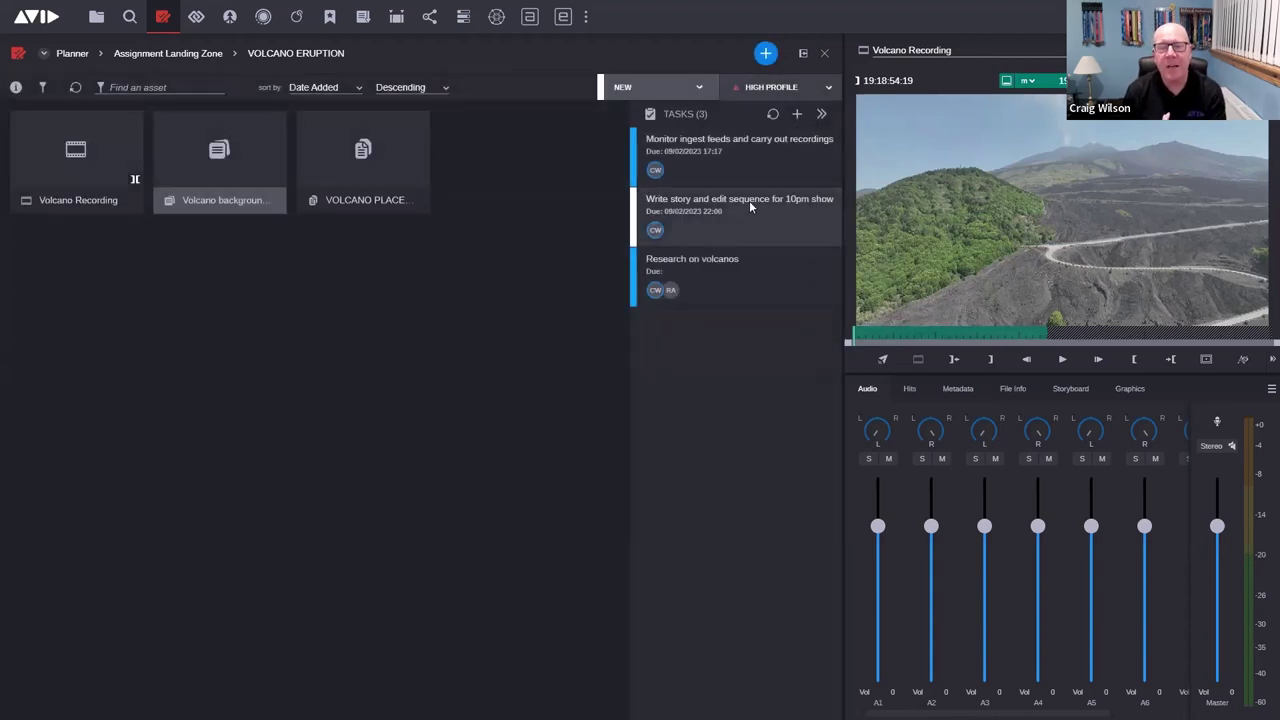
Set the 'Write story and edit sequence for 10pm show' task to IN PROGRESS, save it, and select VOLCANO PLACEHOLDER.
{"action": "left_click", "coordinate": [737, 203]}
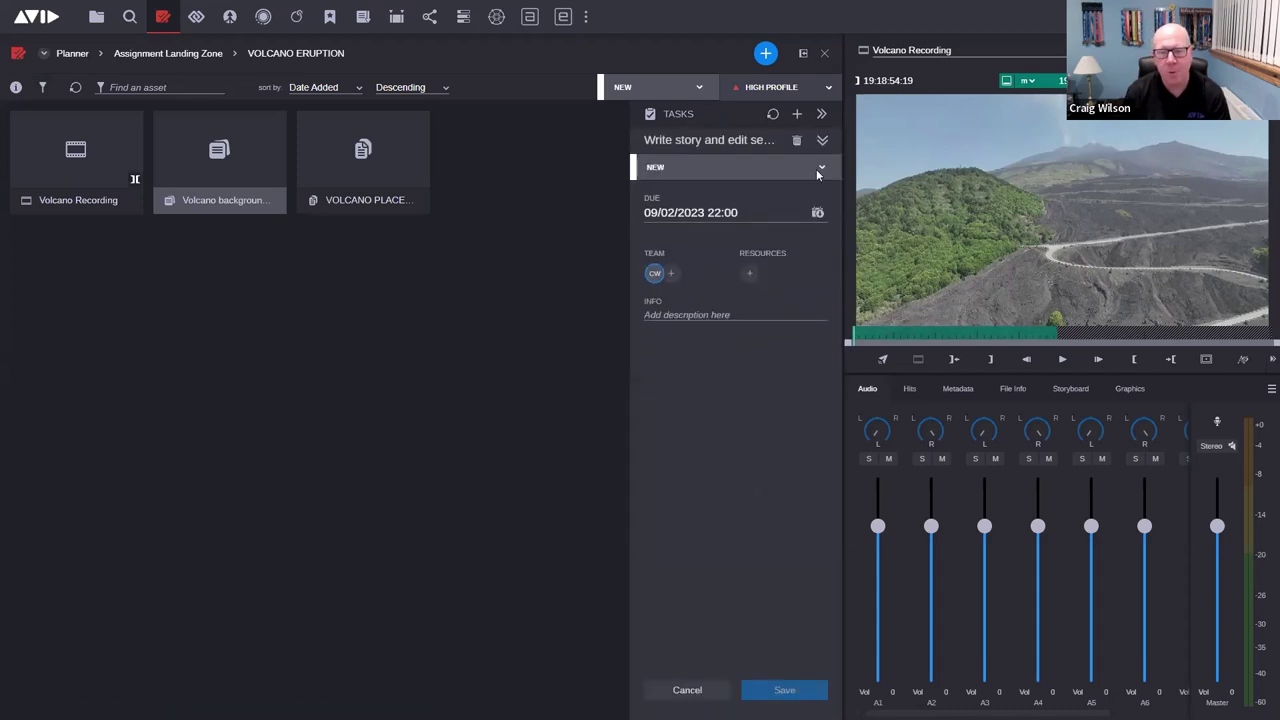
{"action": "left_click", "coordinate": [820, 168]}
{"action": "left_click", "coordinate": [688, 250]}
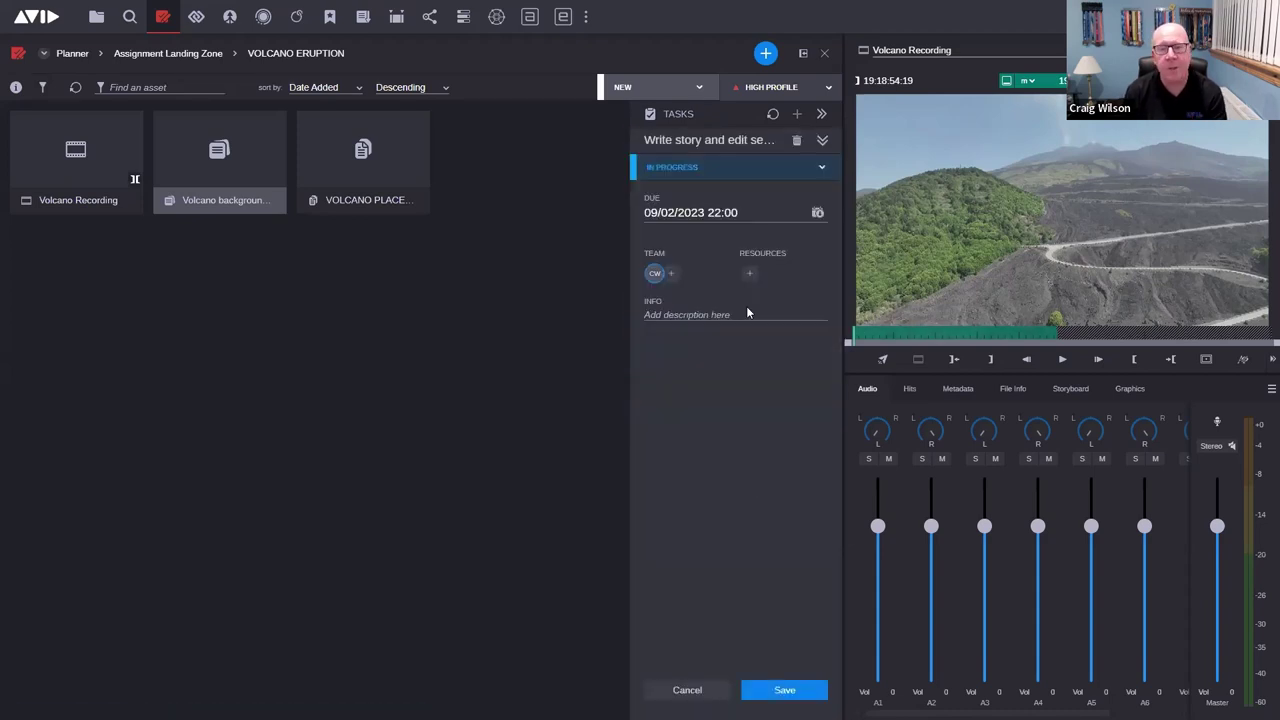
{"action": "left_click", "coordinate": [784, 690]}
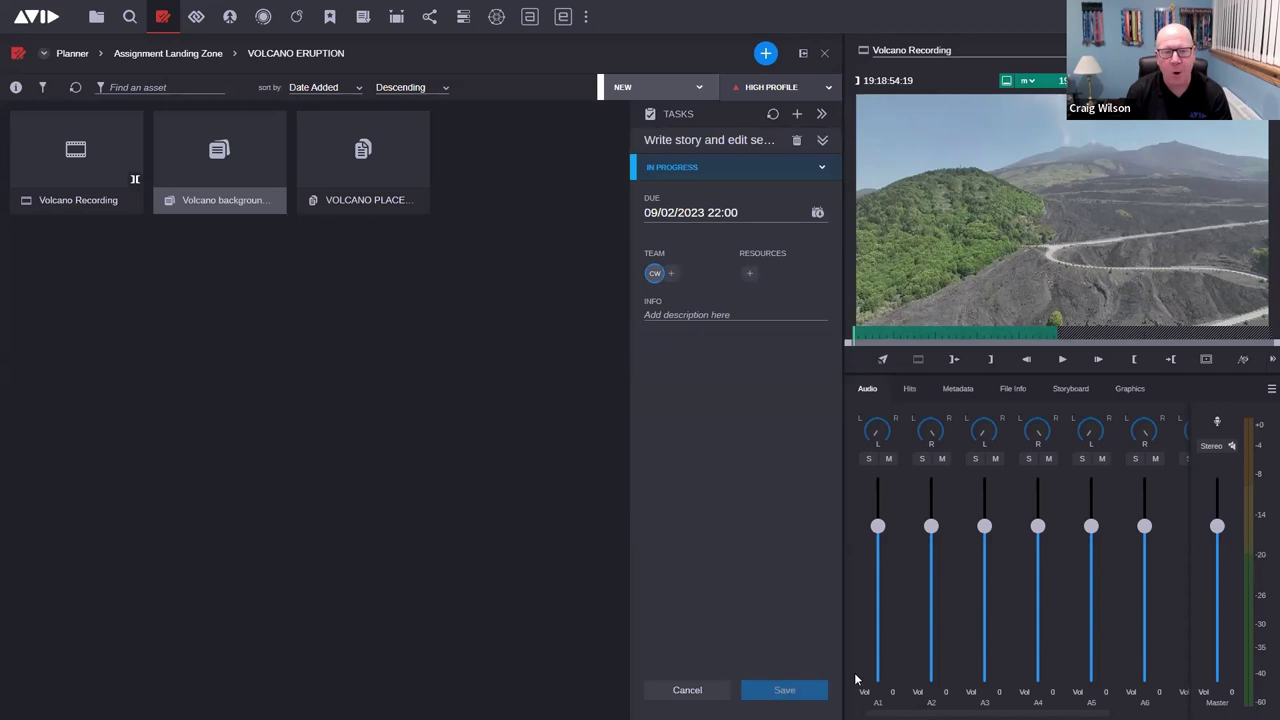
{"action": "left_click", "coordinate": [822, 142]}
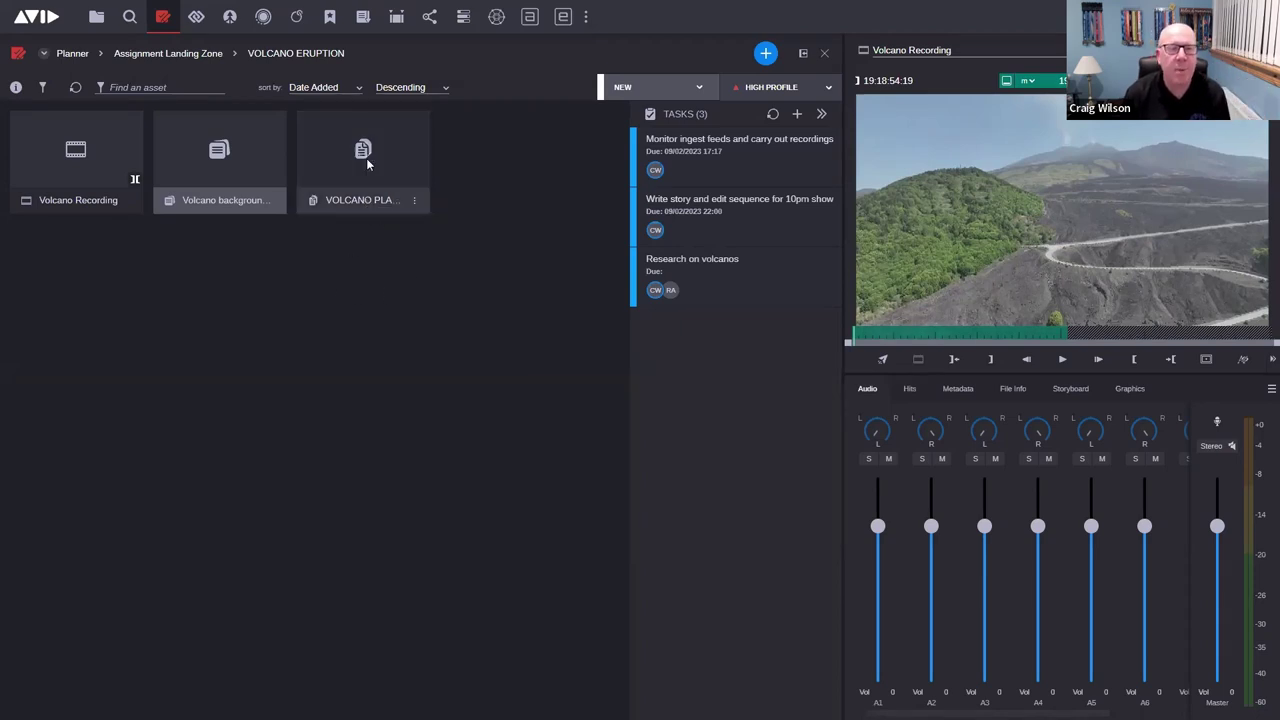
{"action": "left_click", "coordinate": [365, 156]}
Open the VOLCANO PLACEHOLDER1 story from the 10 PM rundown, hide the Queue, and place the cursor in its script.
{"action": "double_click", "coordinate": [364, 152]}
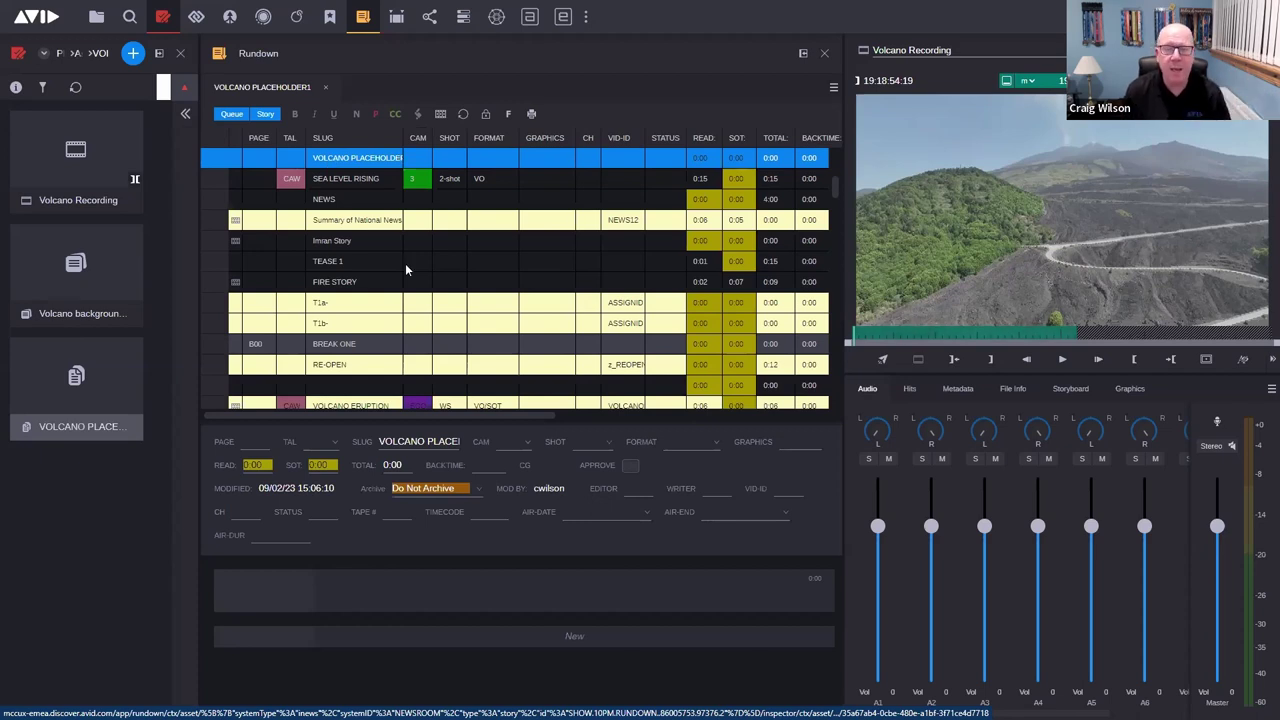
{"action": "scroll", "coordinate": [405, 263], "scroll_direction": "up", "scroll_amount": 3}
{"action": "scroll", "coordinate": [405, 263], "scroll_direction": "down", "scroll_amount": 2}
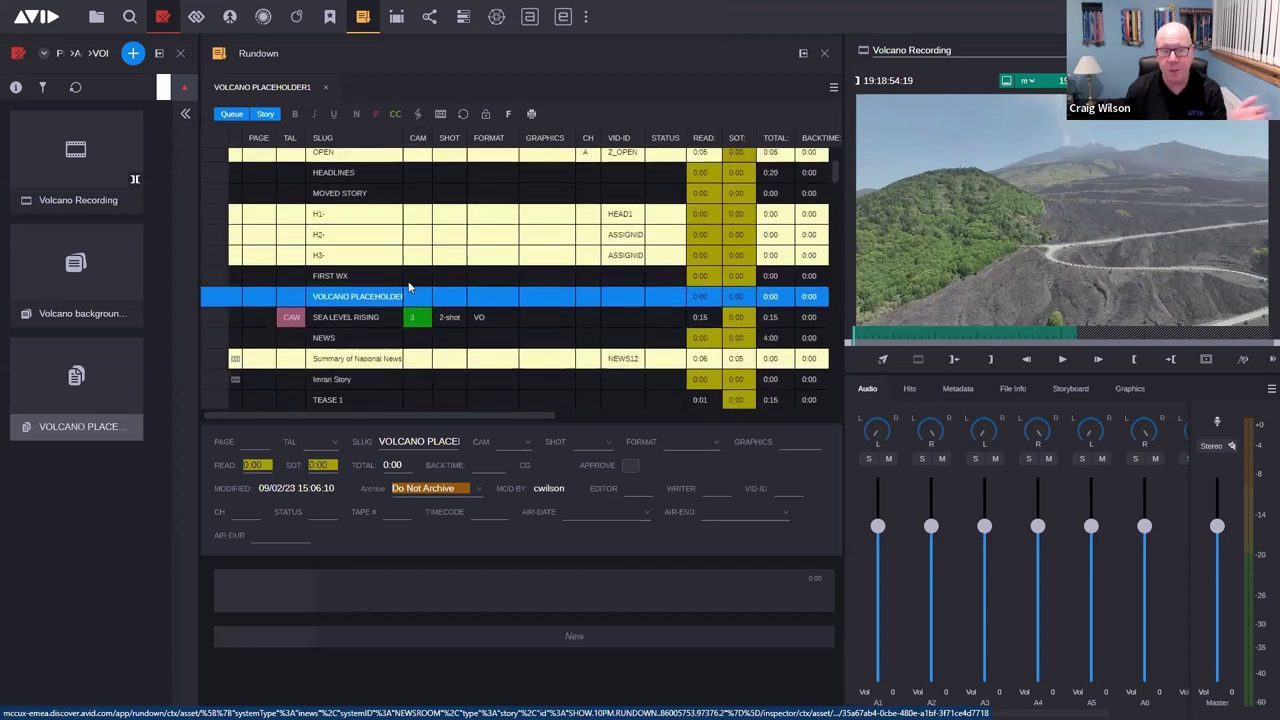
{"action": "scroll", "coordinate": [406, 290], "scroll_direction": "down", "scroll_amount": 1}
{"action": "scroll", "coordinate": [406, 290], "scroll_direction": "down", "scroll_amount": 1}
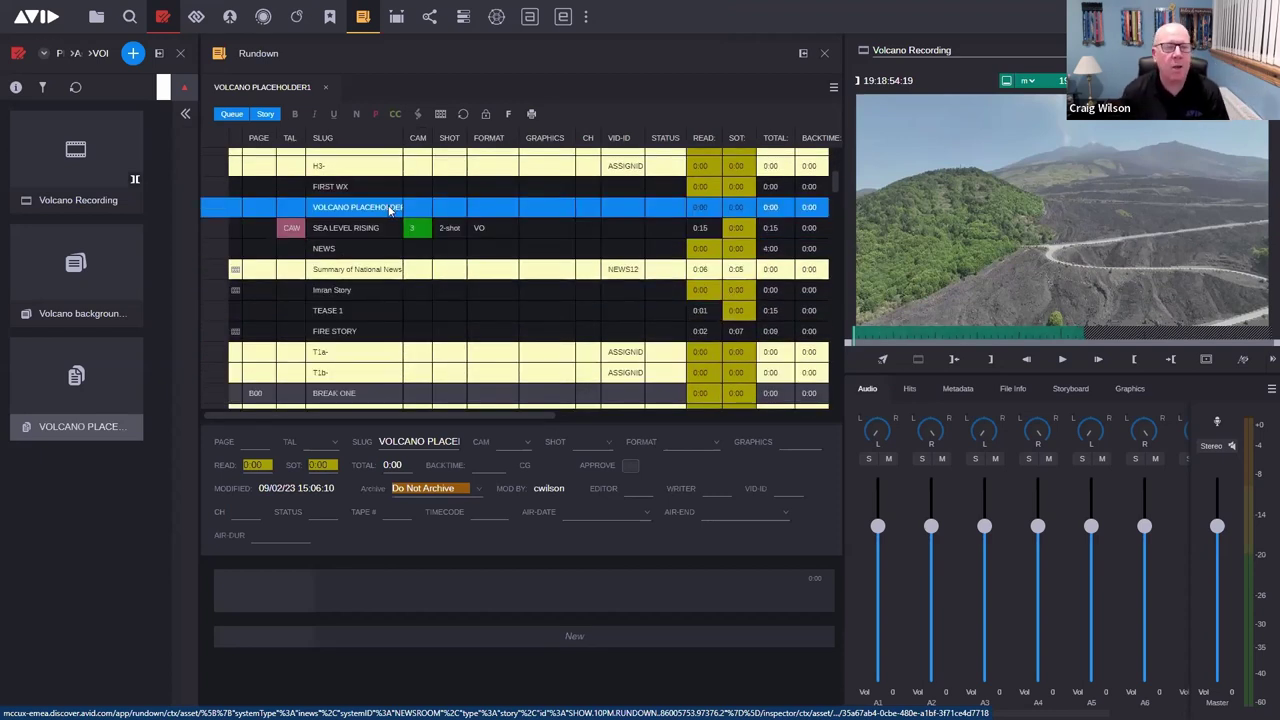
{"action": "left_click", "coordinate": [226, 113]}
{"action": "left_click", "coordinate": [329, 294]}
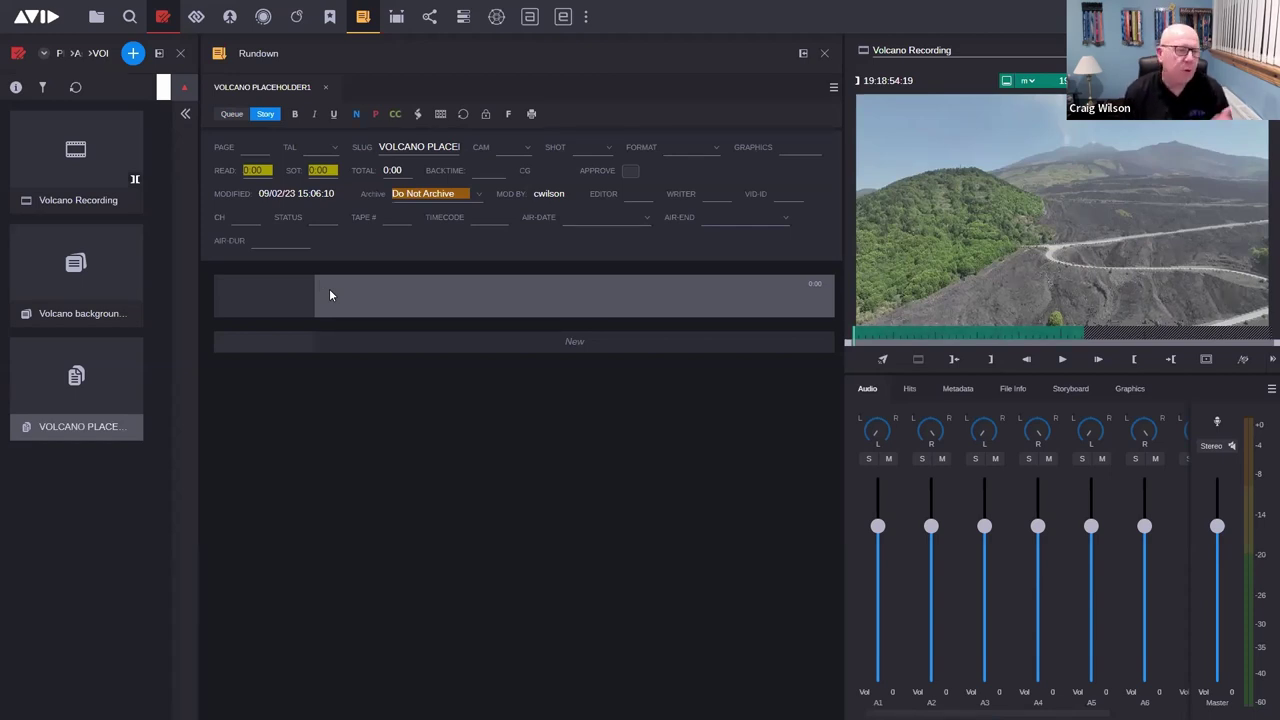
Insert the PRESTOCAM template into the script and type 'This is the story about the volcano eruption.'.
{"action": "right_click", "coordinate": [330, 294]}
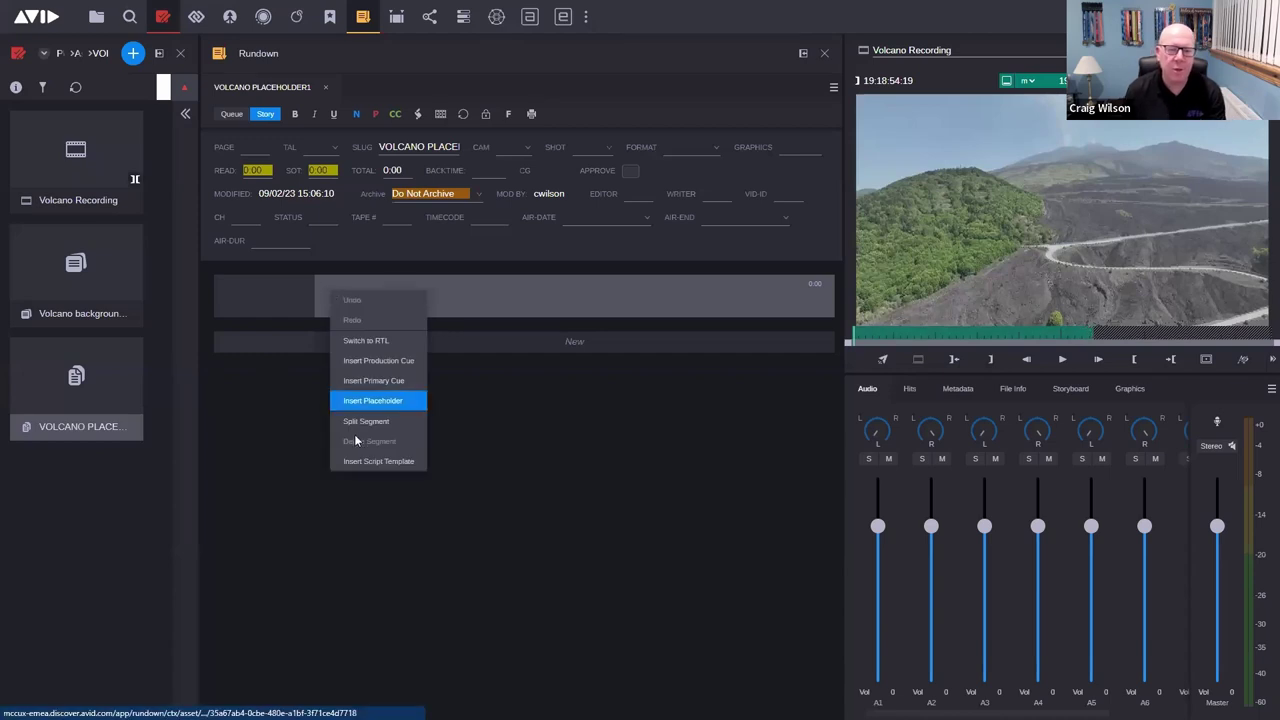
{"action": "left_click", "coordinate": [386, 463]}
{"action": "left_click", "coordinate": [543, 455]}
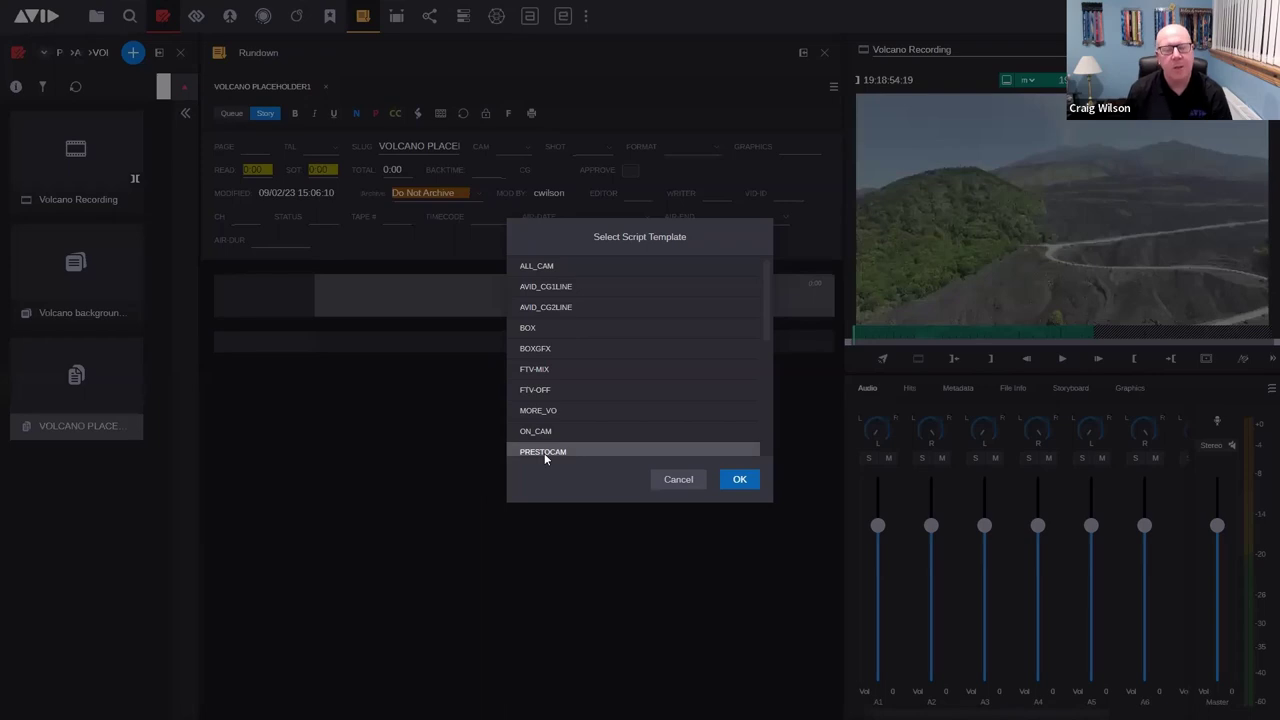
{"action": "left_click", "coordinate": [740, 480]}
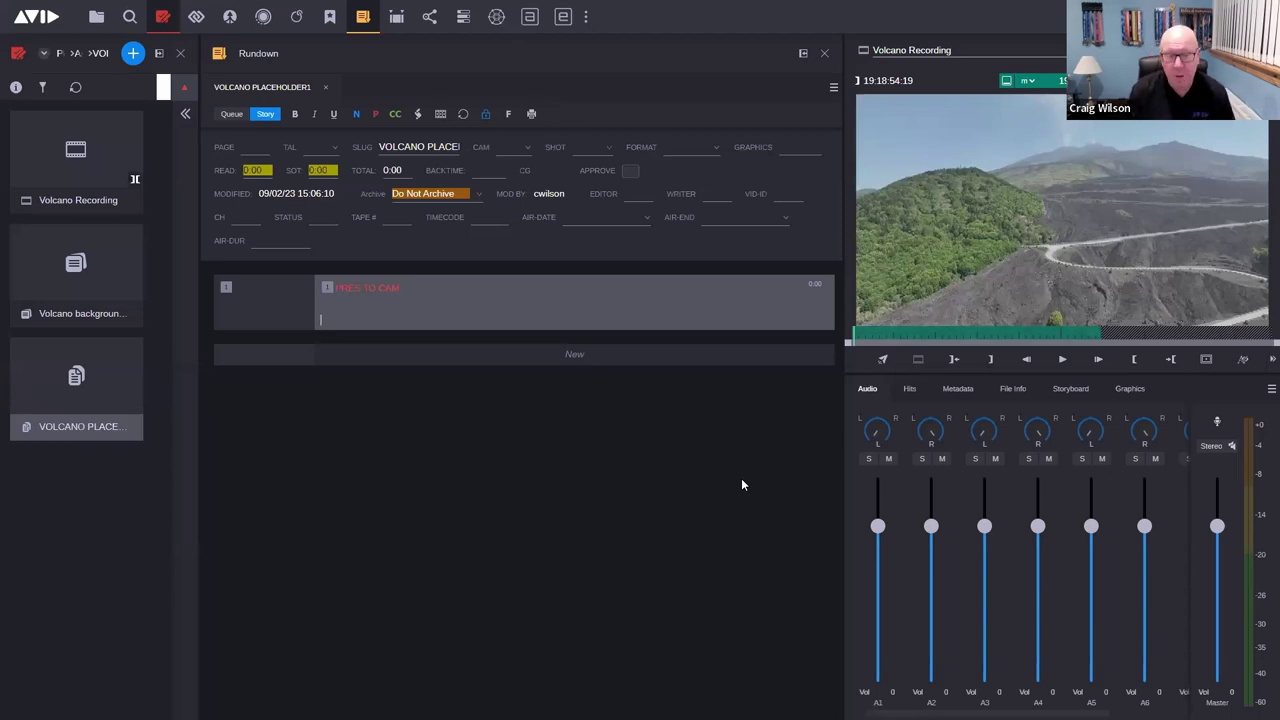
{"action": "type", "text": "This is "}
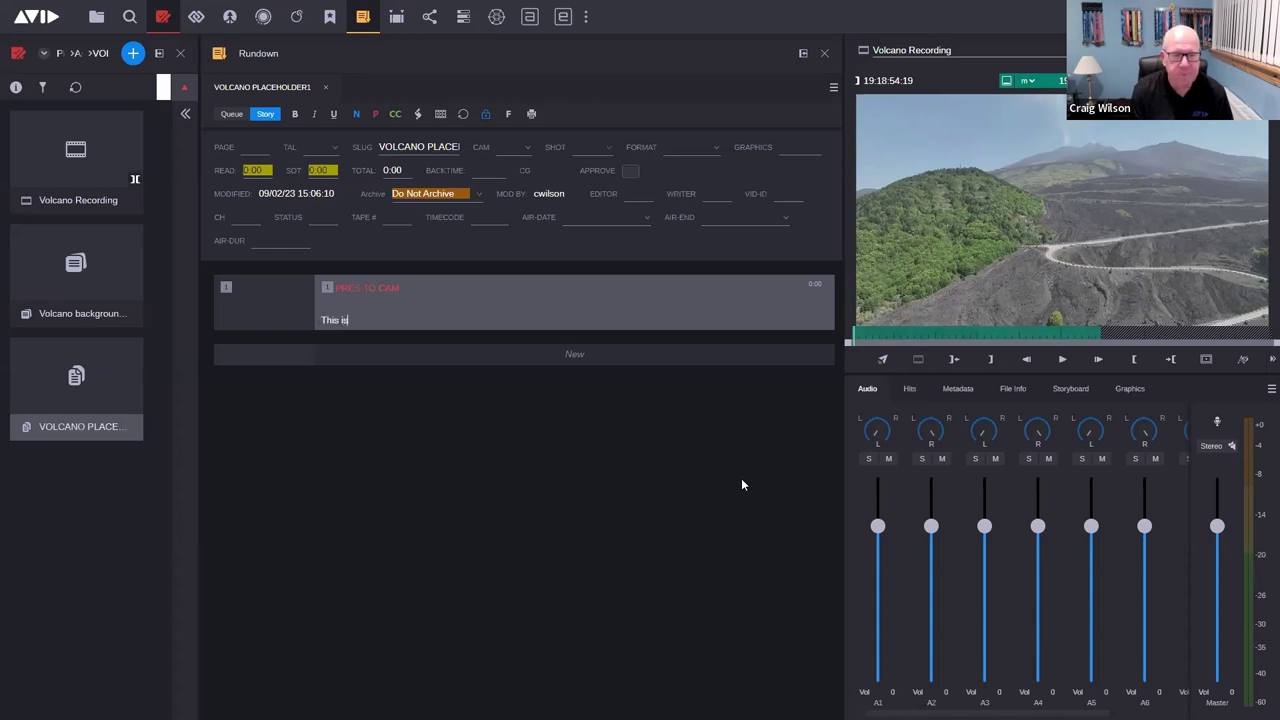
{"action": "type", "text": "the story"}
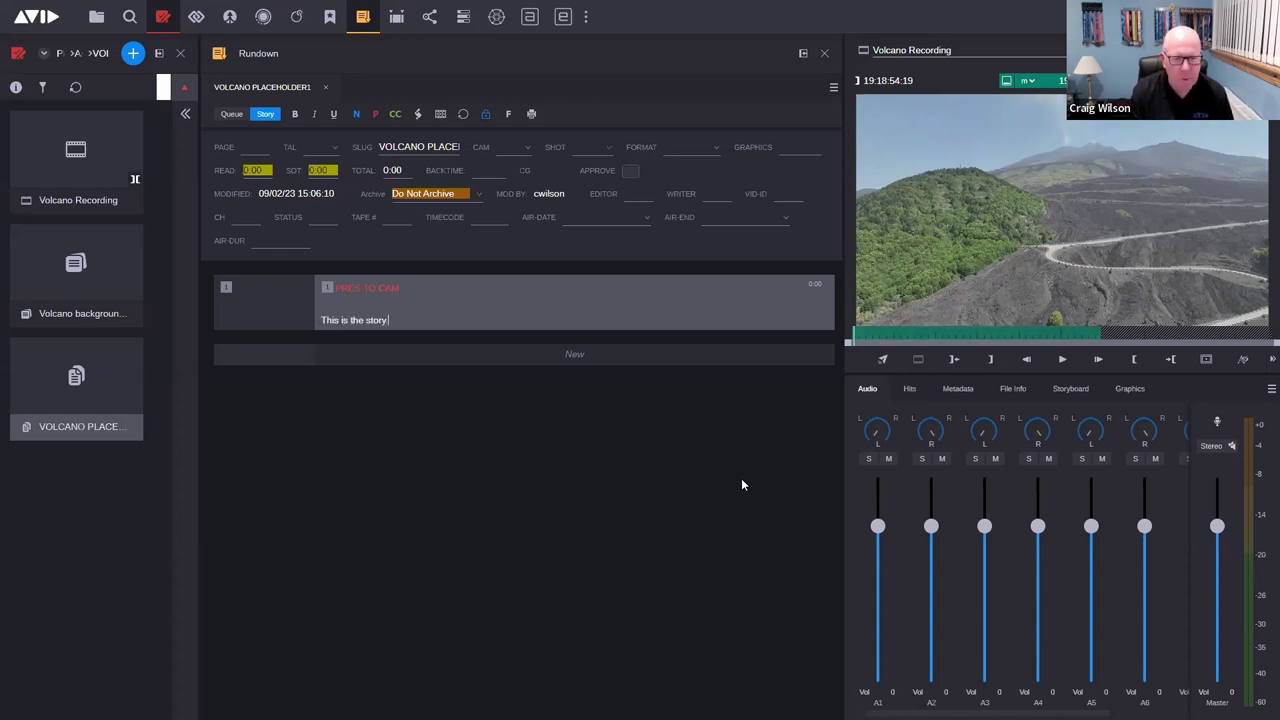
{"action": "type", "text": " about the volcan"}
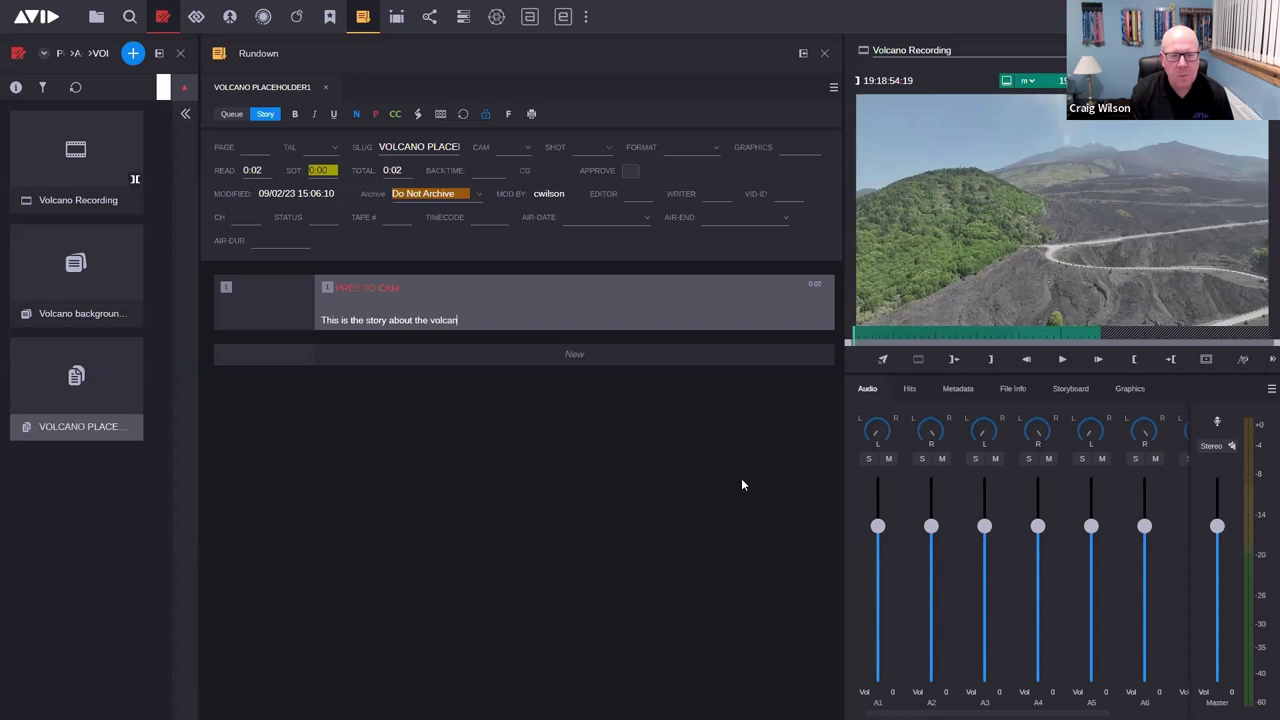
{"action": "type", "text": "o eruption"}
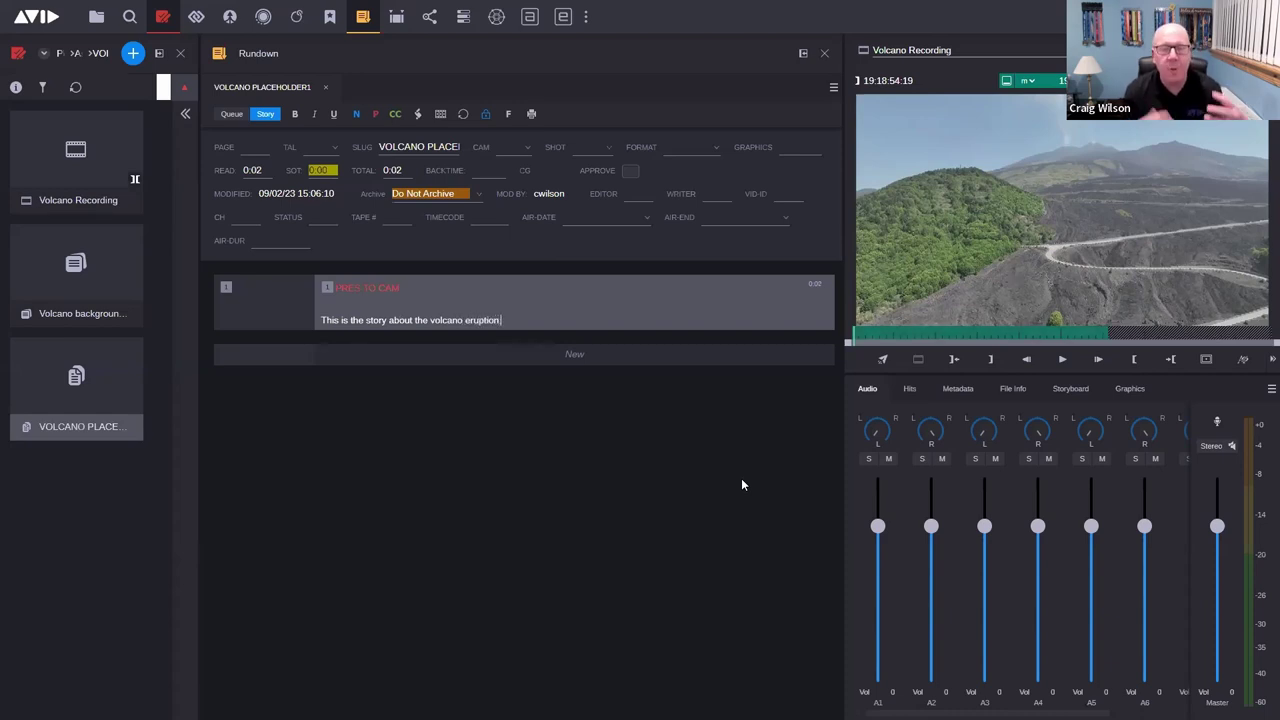
{"action": "type", "text": "."}
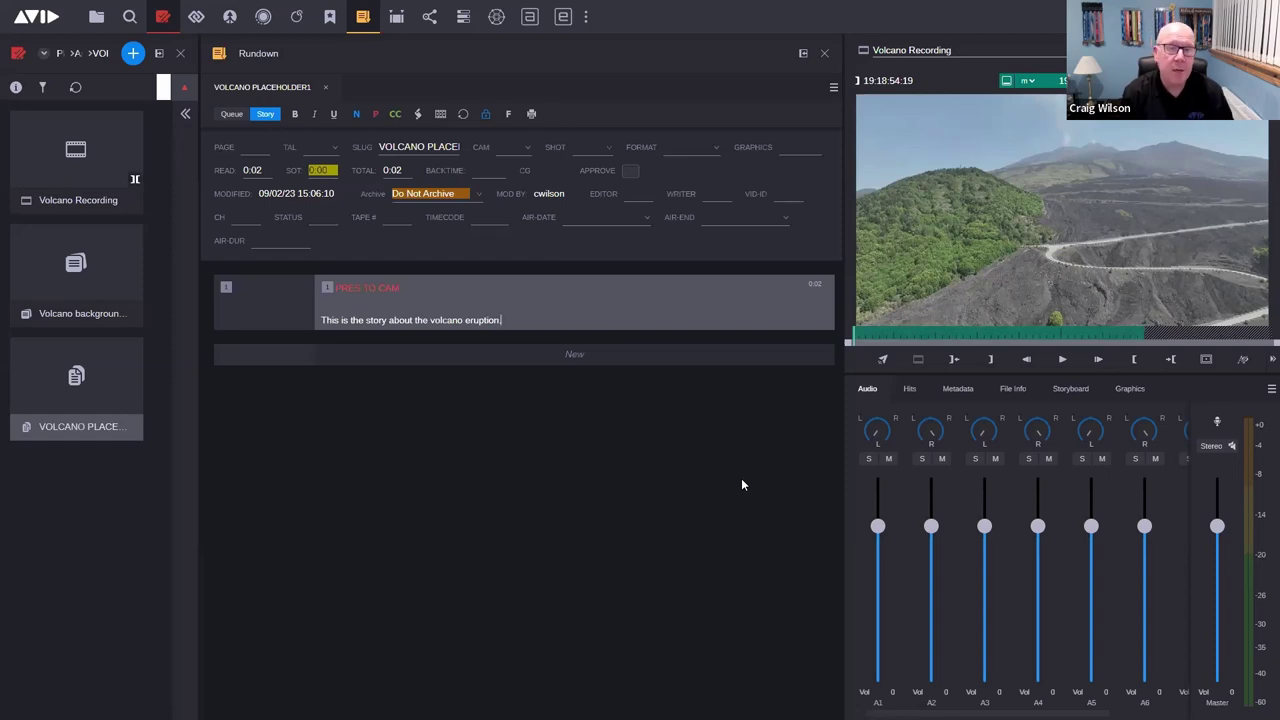
Create an associated sequence for VOLCANO PLACEHOLDER1, dismiss the notifications, and hide the audio mixer.
{"action": "left_click", "coordinate": [440, 113]}
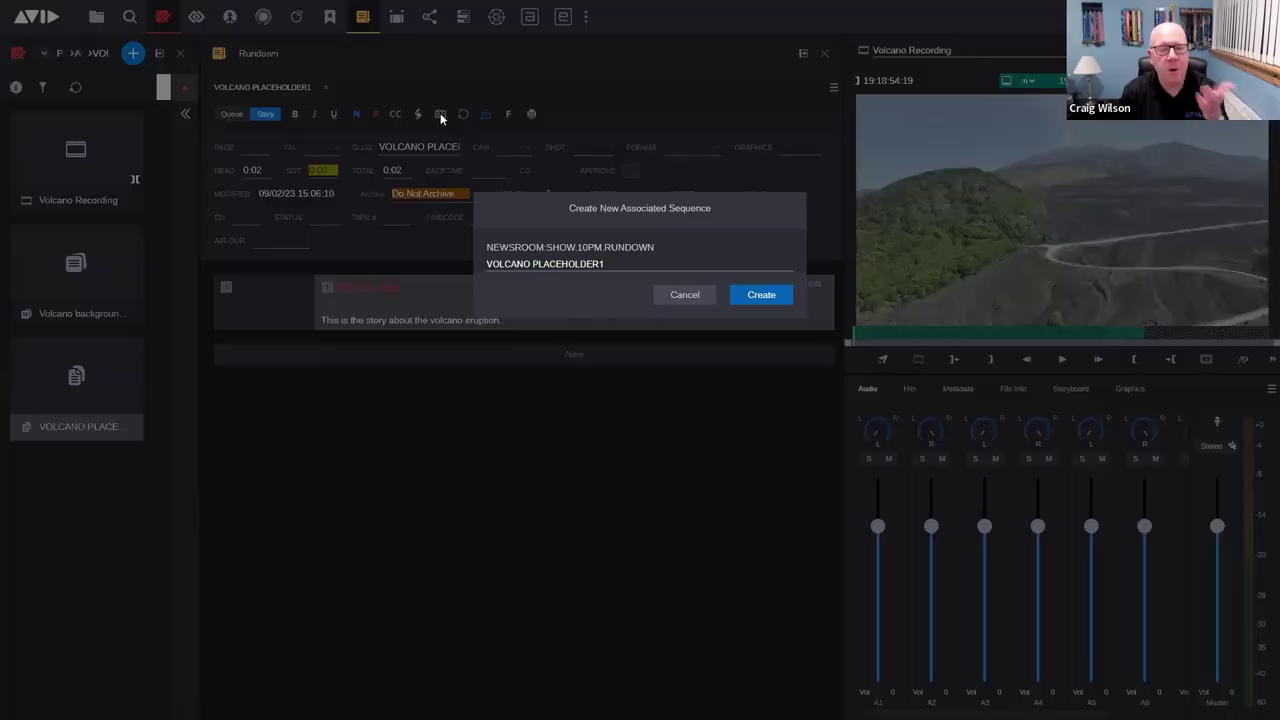
{"action": "left_click", "coordinate": [757, 294]}
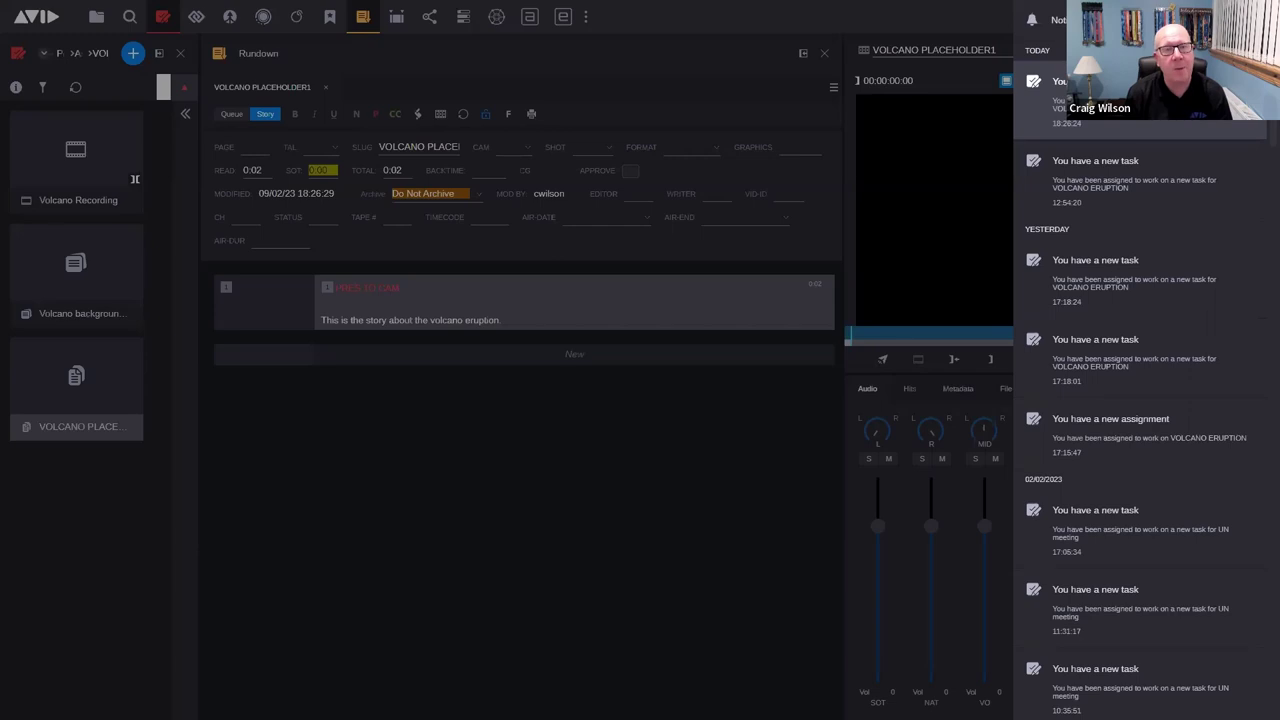
{"action": "left_click", "coordinate": [1012, 12]}
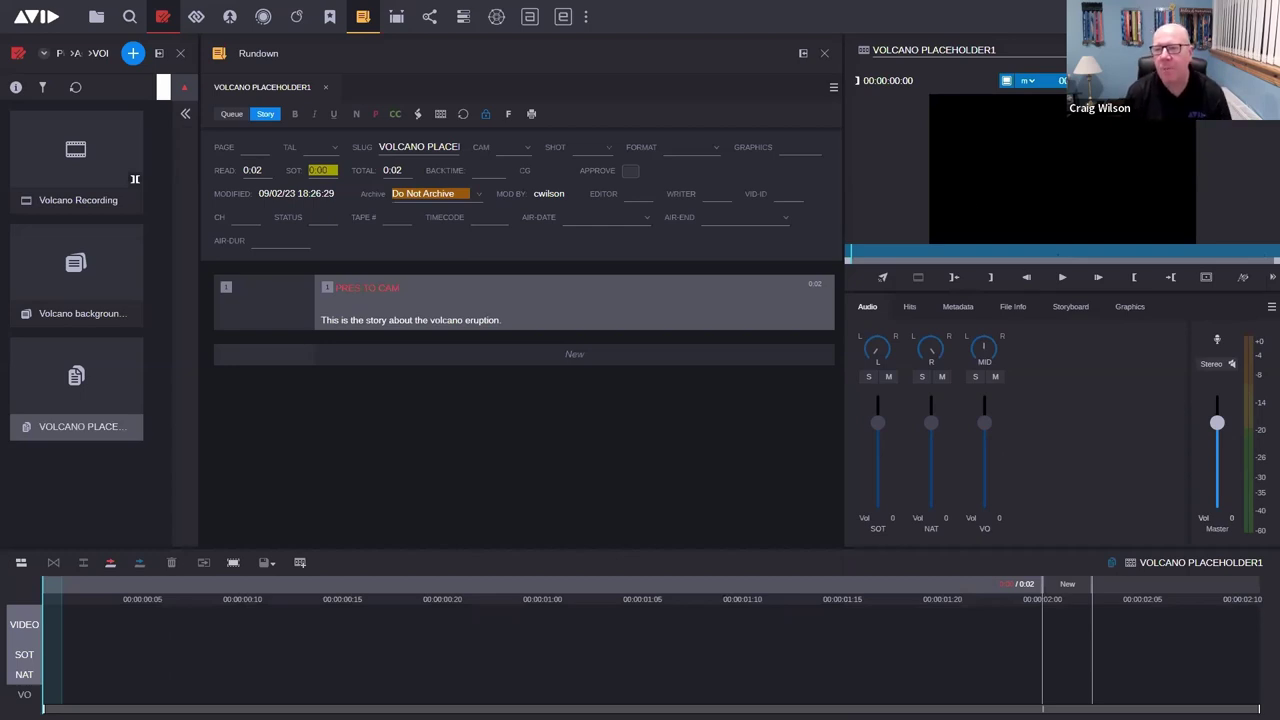
{"action": "left_click", "coordinate": [1006, 81]}
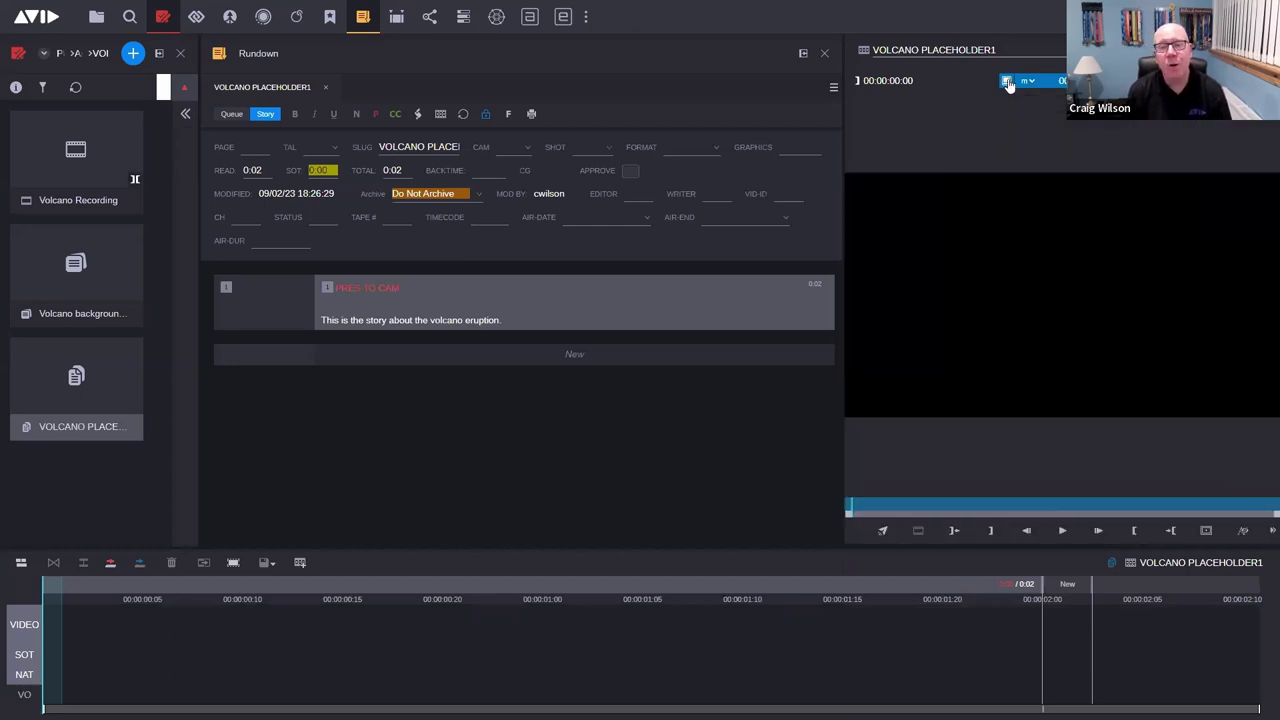
Edit the smoking-volcano shot from Volcano Recording into the sequence and trim it to about 14 seconds.
{"action": "left_click", "coordinate": [1007, 81]}
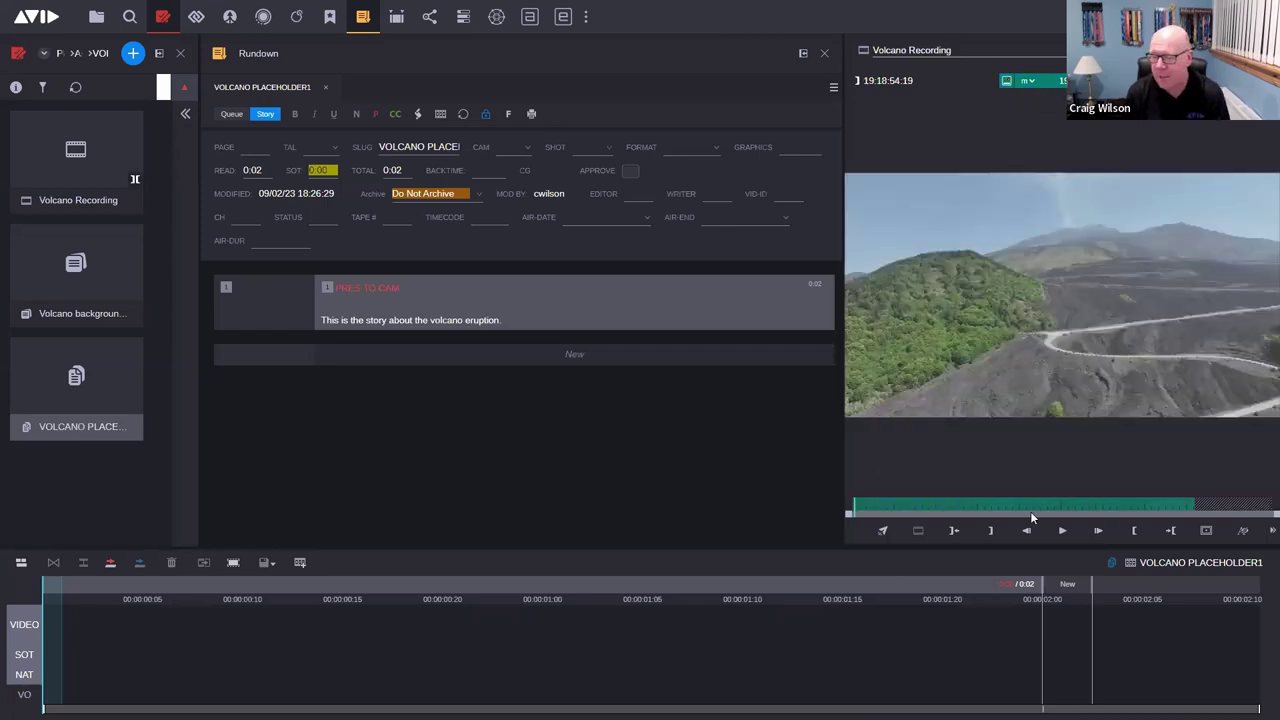
{"action": "left_click", "coordinate": [930, 508]}
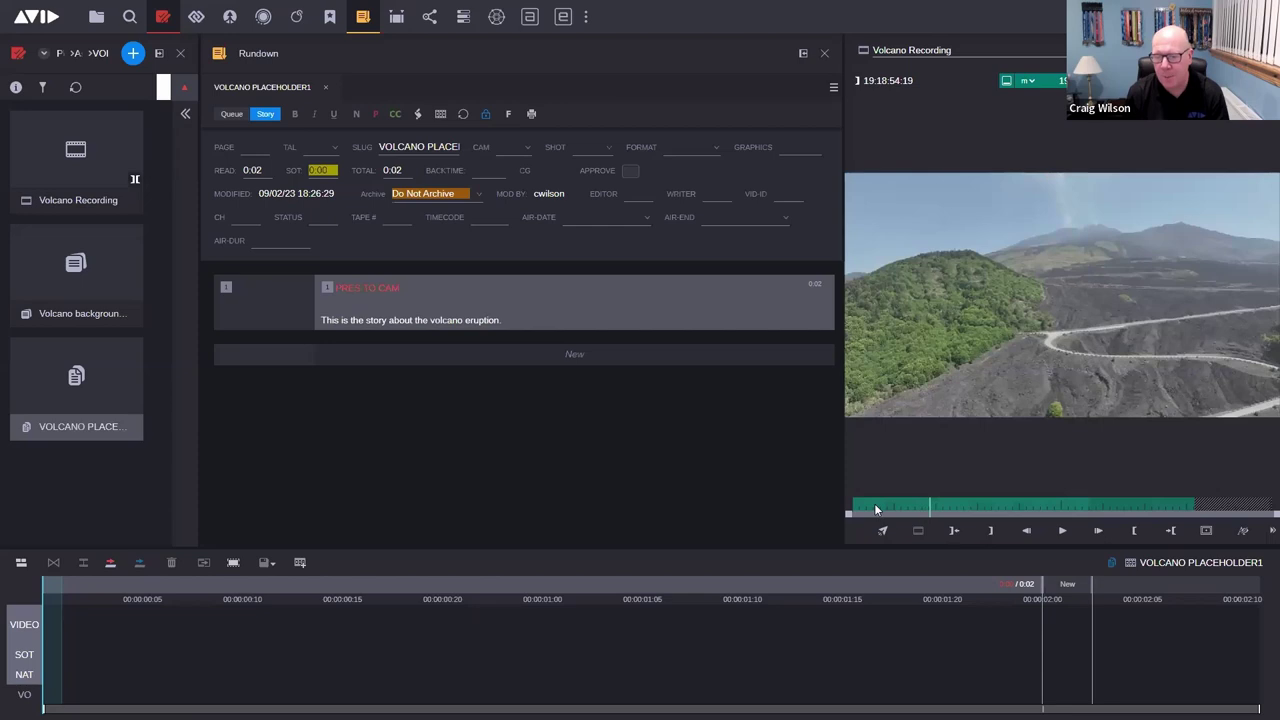
{"action": "left_click", "coordinate": [952, 508]}
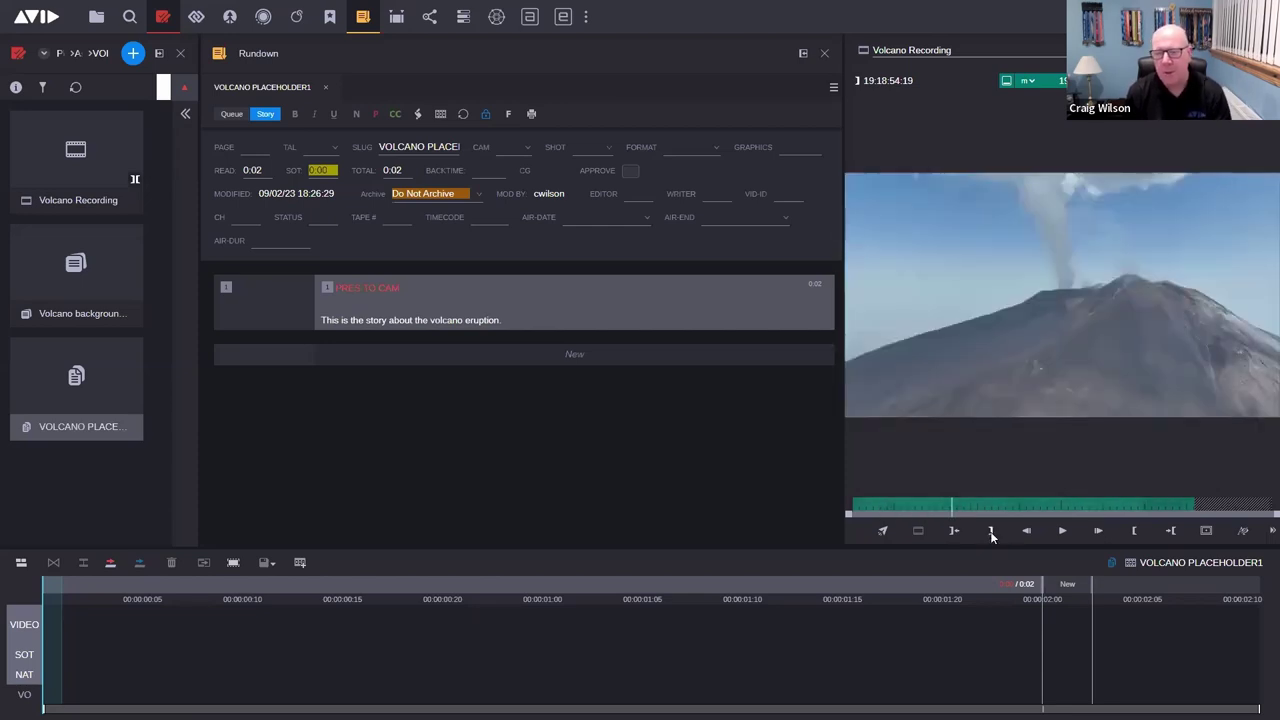
{"action": "left_click", "coordinate": [991, 531]}
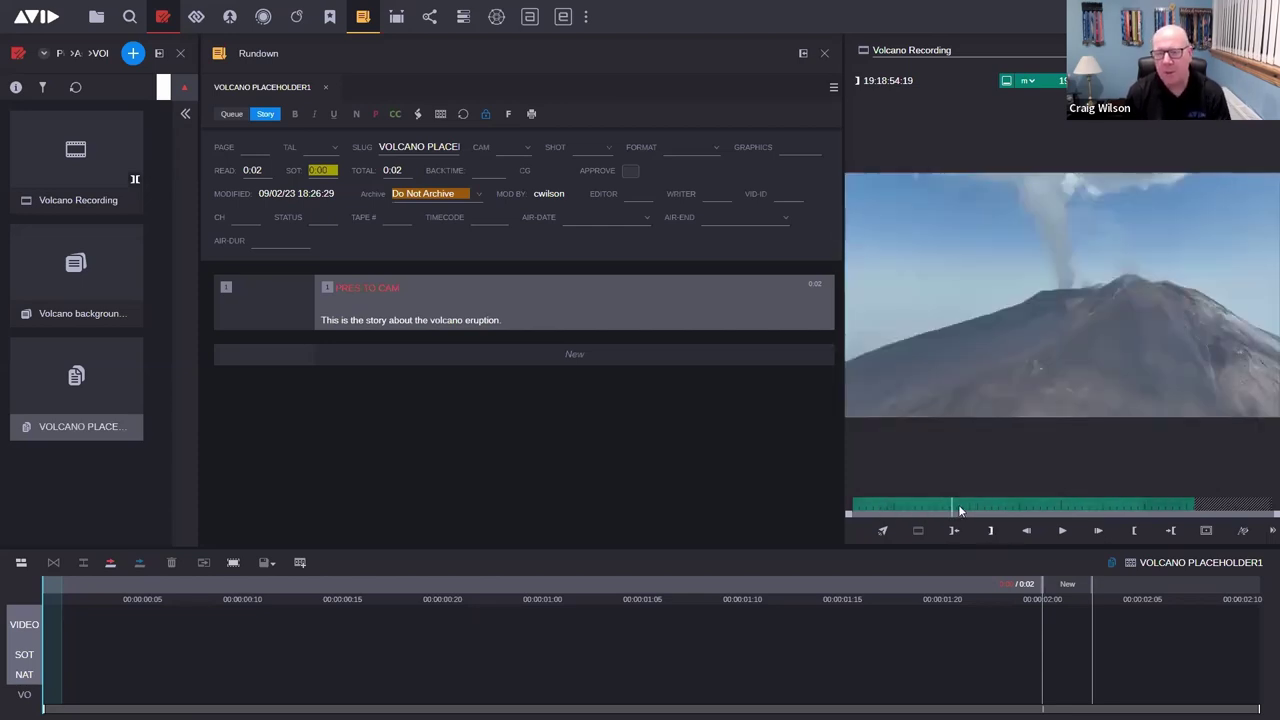
{"action": "left_click", "coordinate": [1137, 532]}
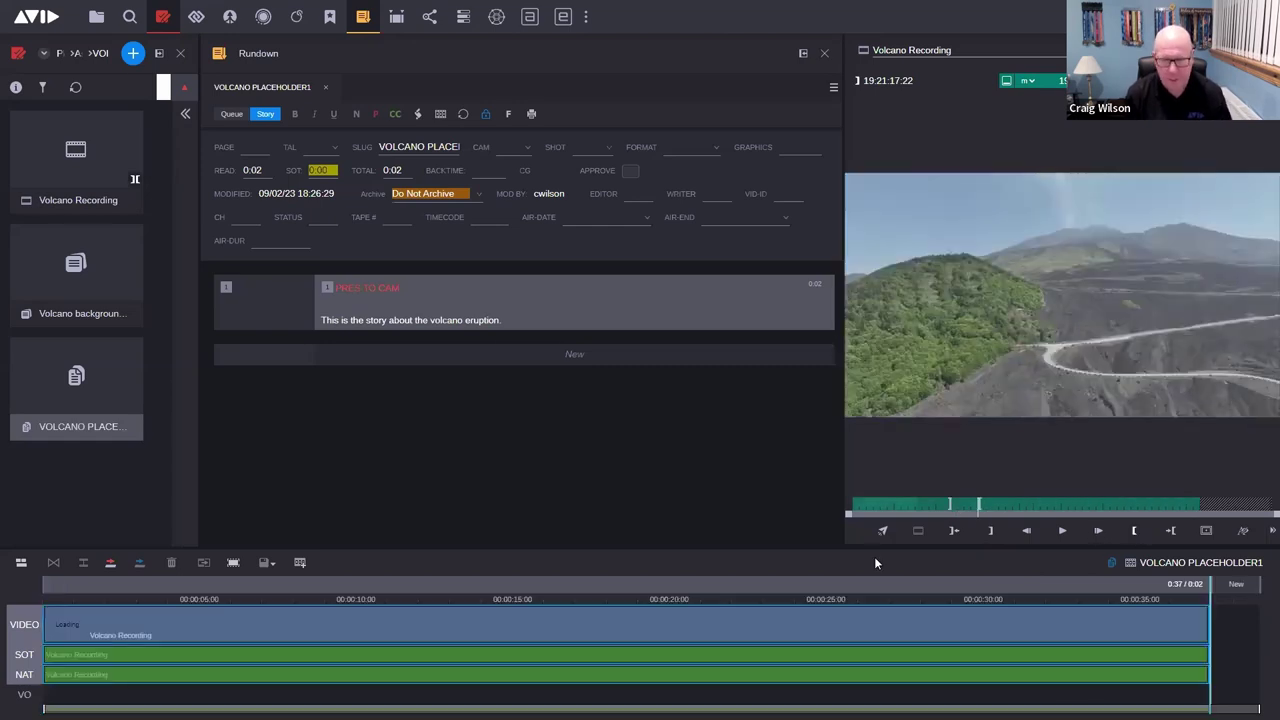
{"action": "left_click_drag", "start_coordinate": [1205, 641], "coordinate": [482, 622]}
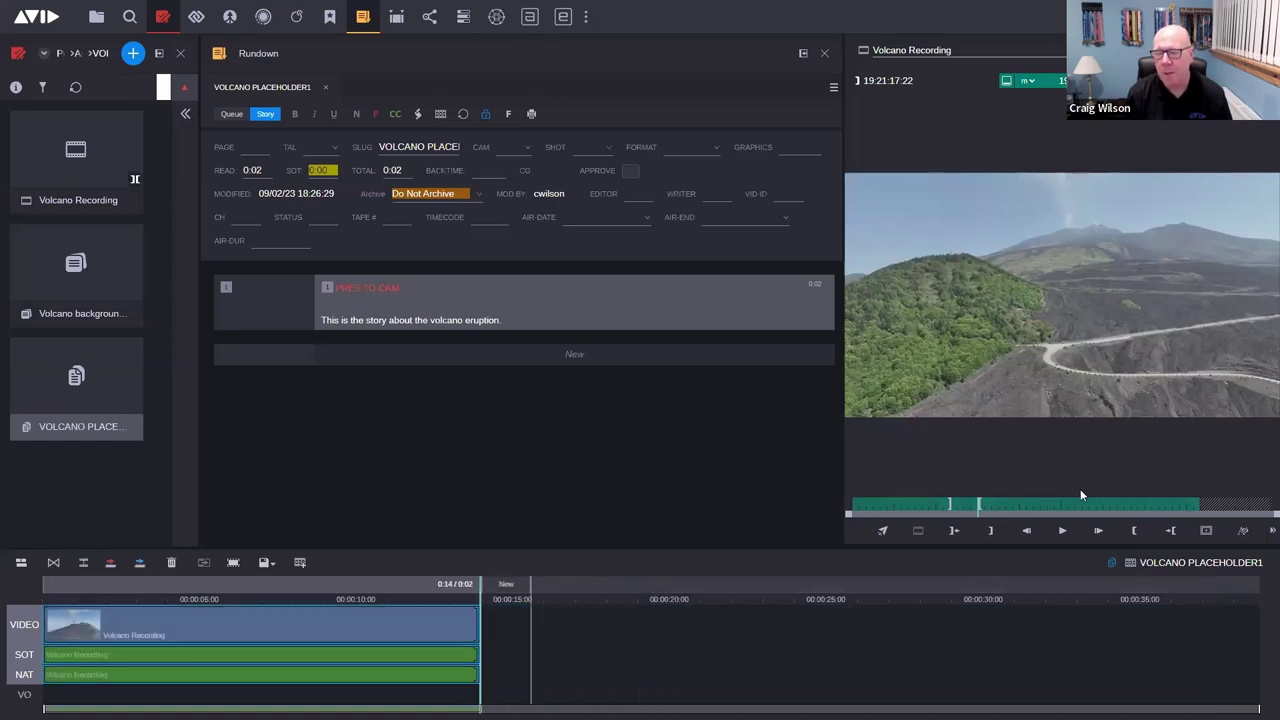
Mark a second Volcano Recording section, add it with V, and return the viewer to the sequence.
{"action": "left_click_drag", "start_coordinate": [1120, 508], "coordinate": [1230, 515]}
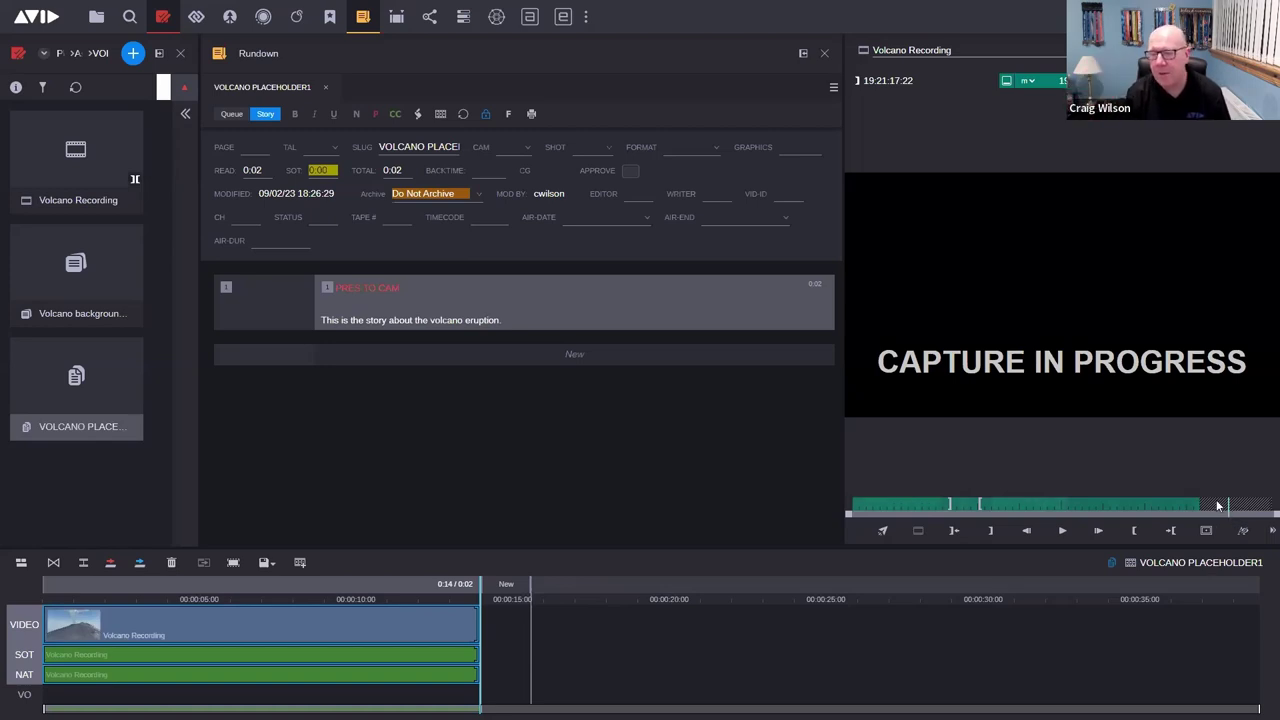
{"action": "left_click_drag", "start_coordinate": [1230, 512], "coordinate": [1040, 510]}
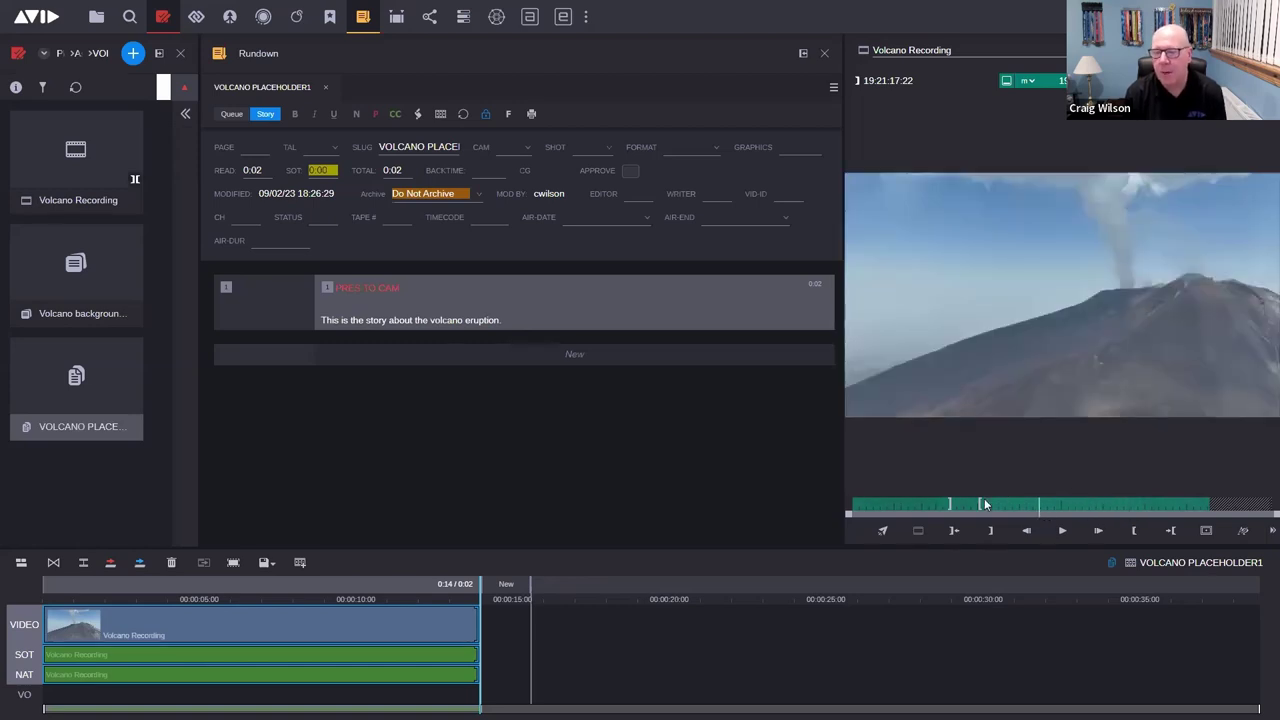
{"action": "left_click", "coordinate": [992, 536]}
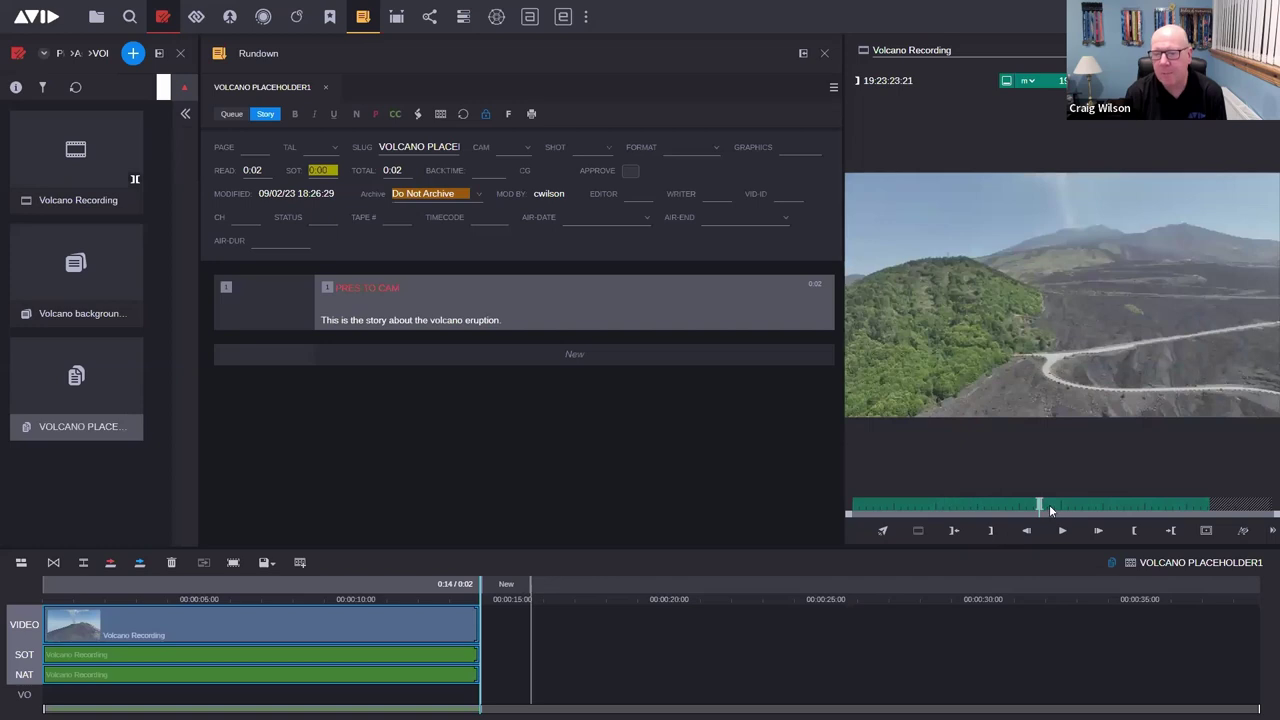
{"action": "left_click", "coordinate": [1050, 512]}
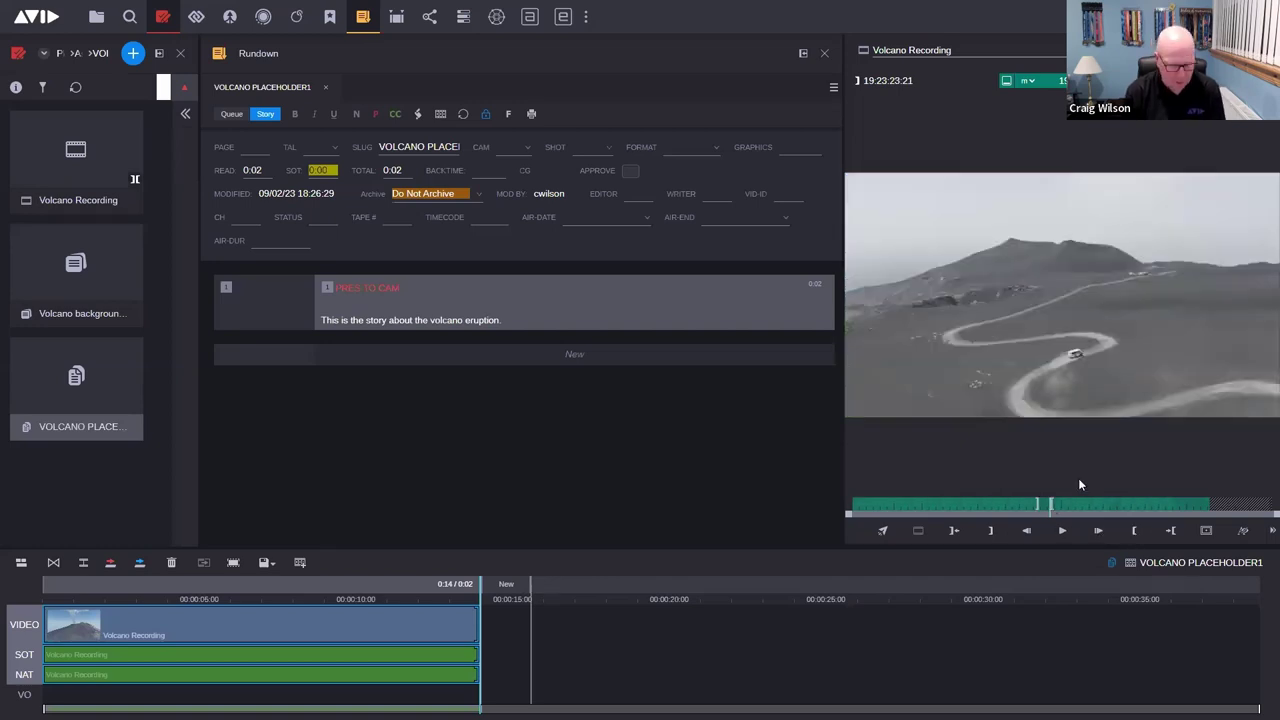
{"action": "key", "text": "v"}
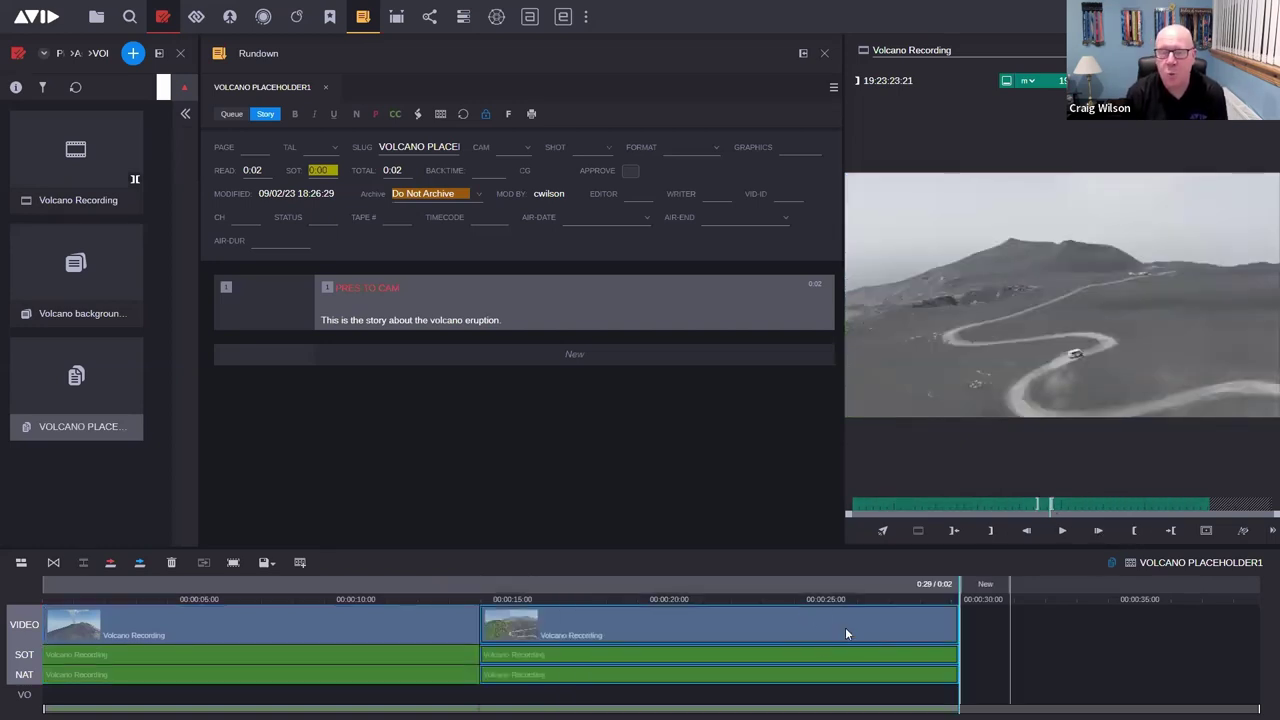
{"action": "left_click", "coordinate": [1006, 81]}
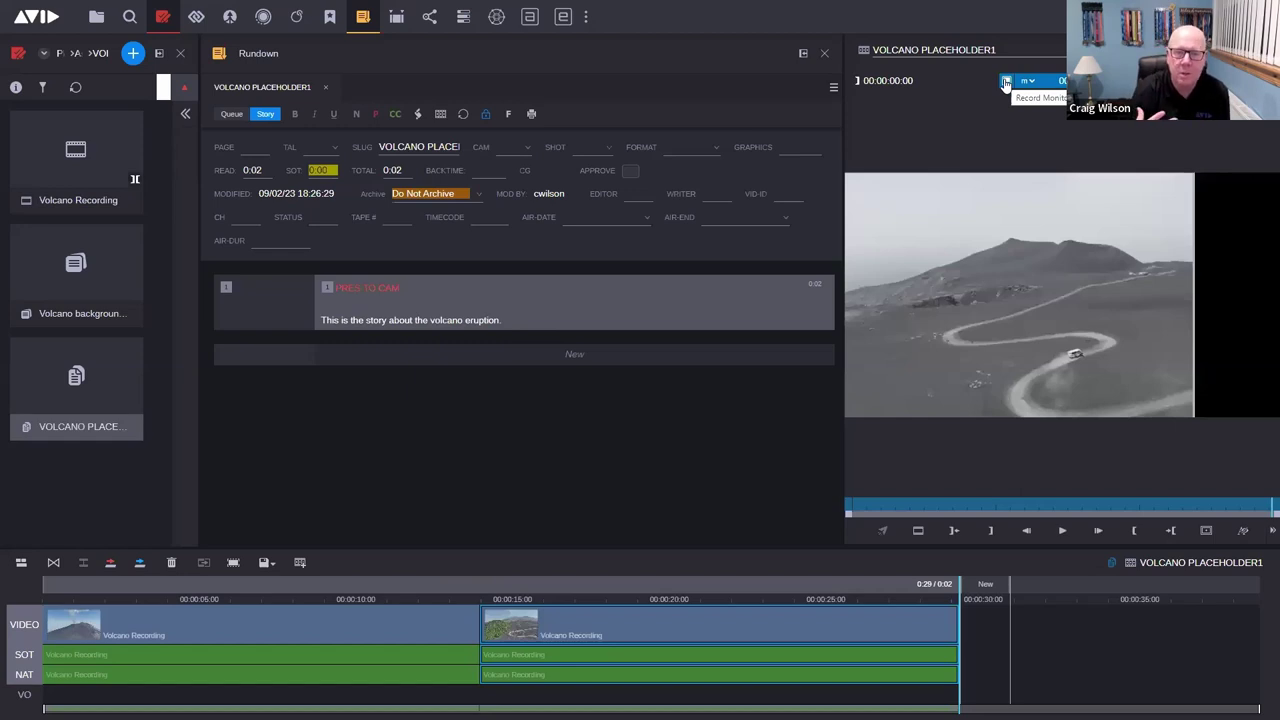
Scrub and save the 0:29 VOLCANO PLACEHOLDER1 sequence, dragging a volcano frame to set its bin thumbnail.
{"action": "left_click_drag", "start_coordinate": [1200, 510], "coordinate": [1088, 503]}
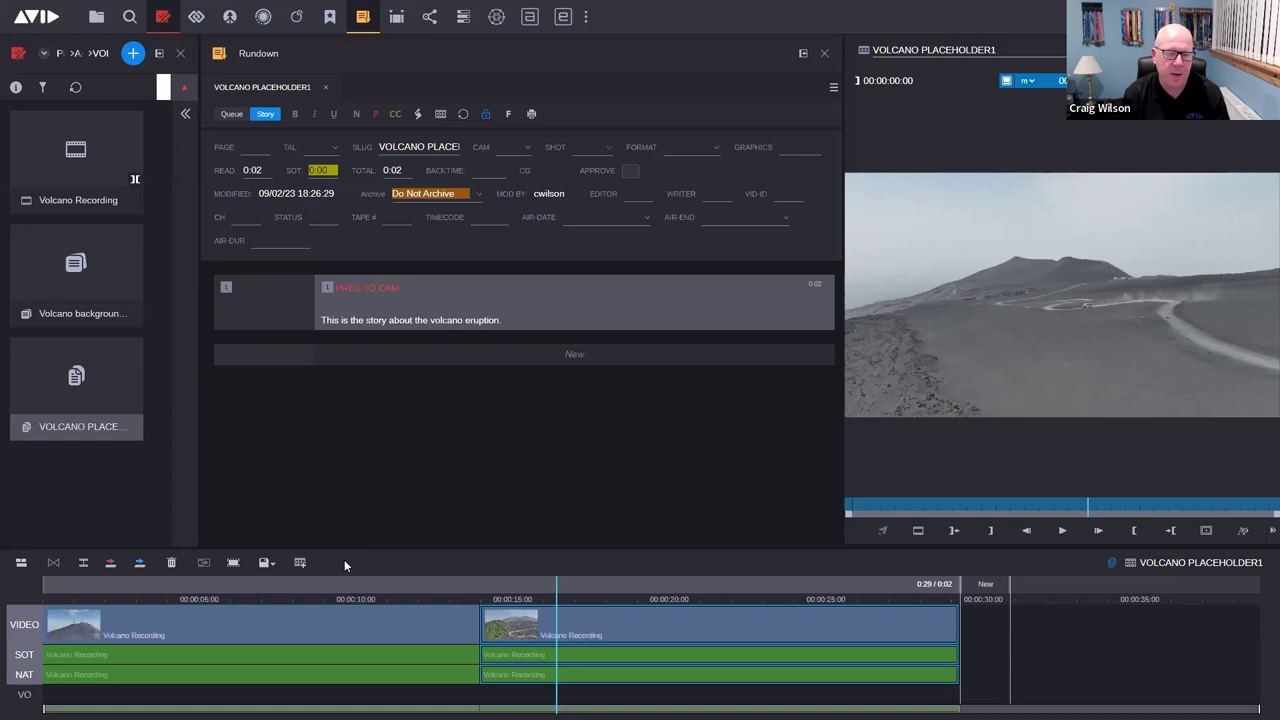
{"action": "left_click", "coordinate": [264, 563]}
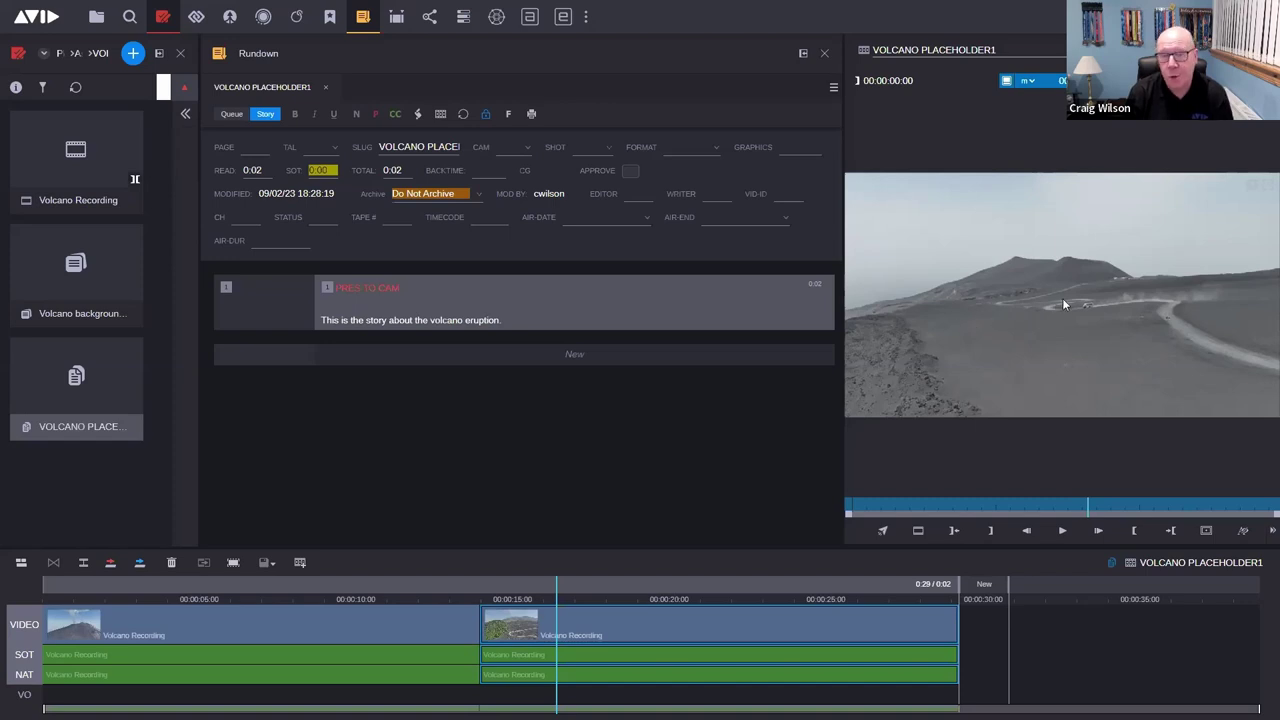
{"action": "left_click_drag", "start_coordinate": [1108, 300], "coordinate": [45, 484]}
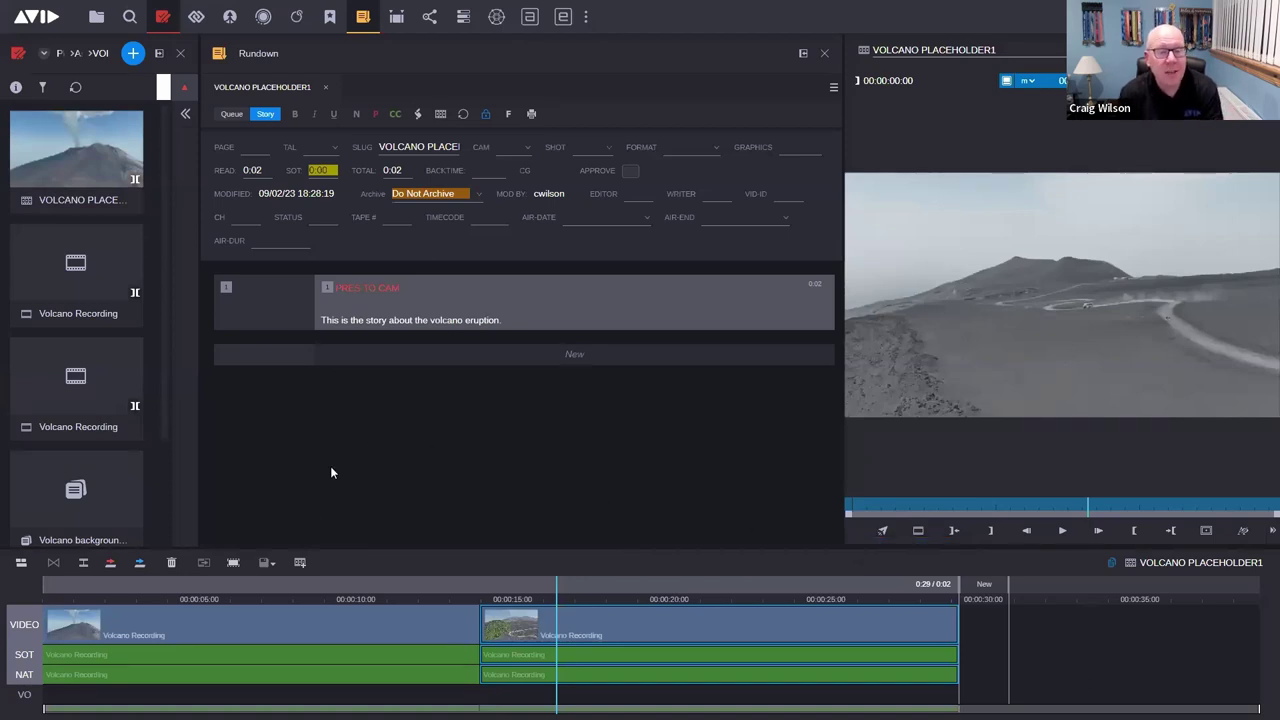
Save the sequence again from the timeline's save dropdown and switch to the Publisher app.
{"action": "left_click", "coordinate": [272, 566]}
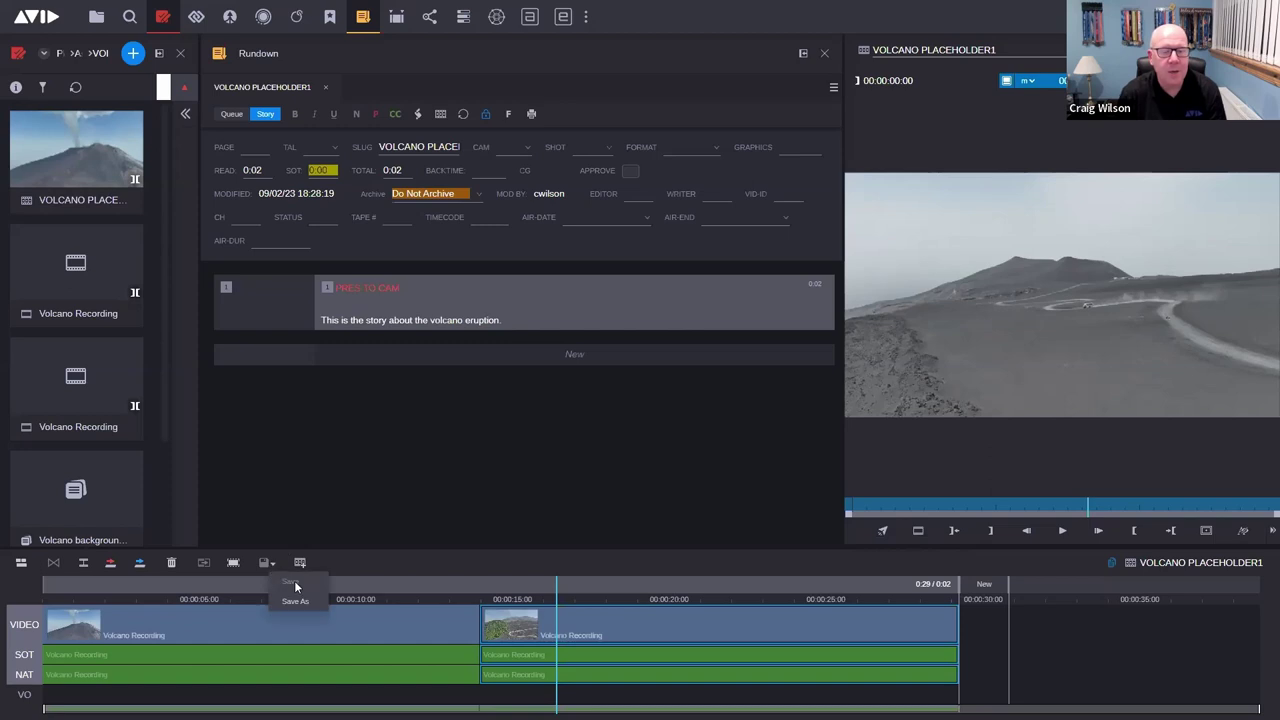
{"action": "left_click", "coordinate": [296, 601]}
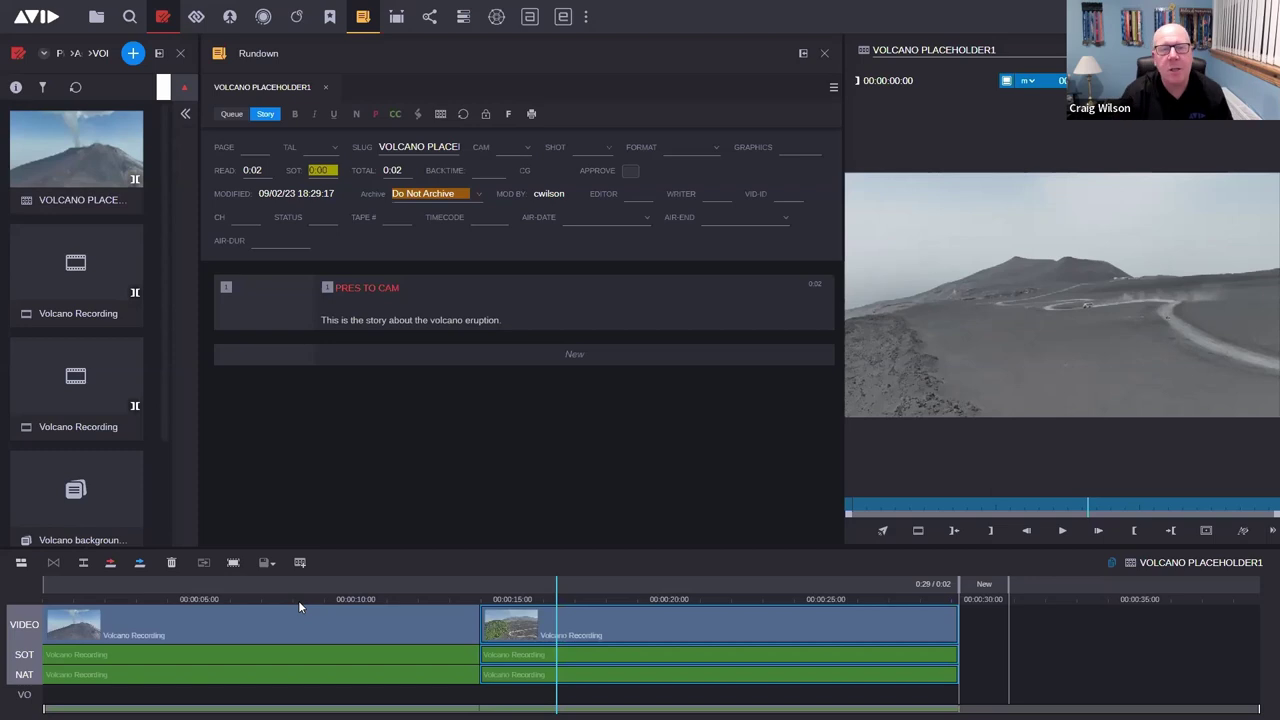
{"action": "left_click", "coordinate": [428, 19]}
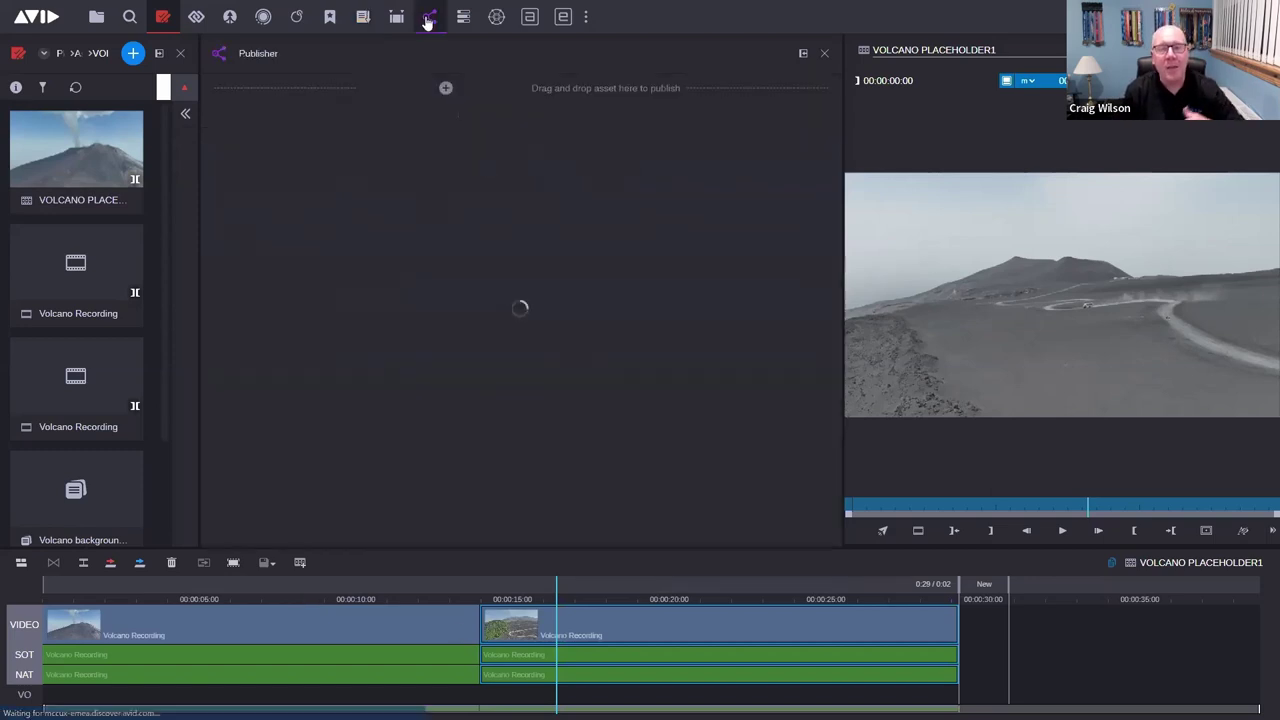